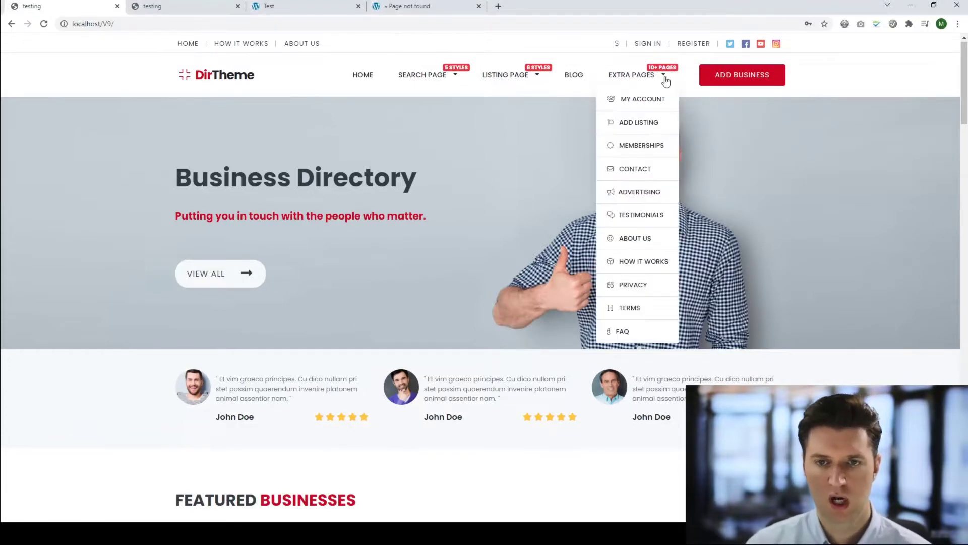
Open Sign In, look at the sign-up form, and return to the Member Login popup with its social buttons.
left_click(646, 46)
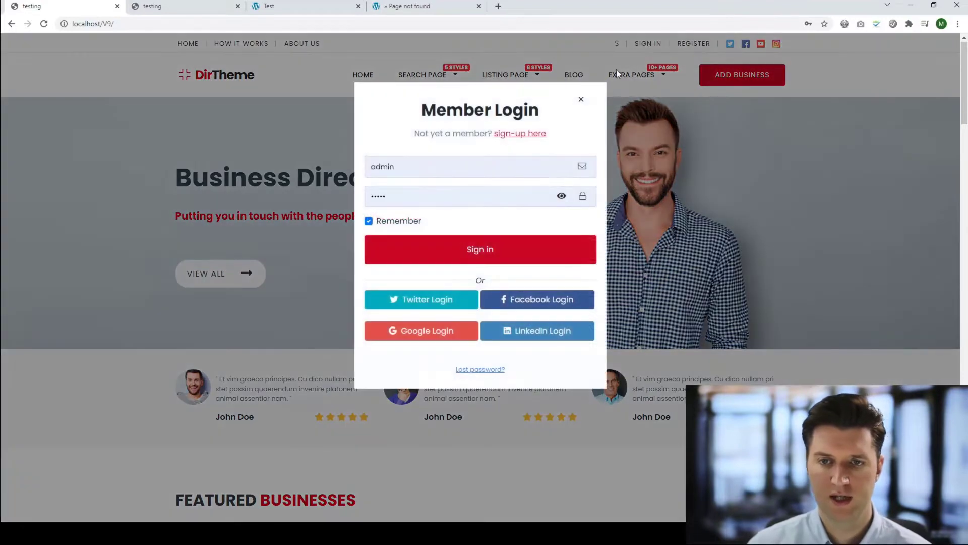
left_click(508, 135)
left_click(508, 136)
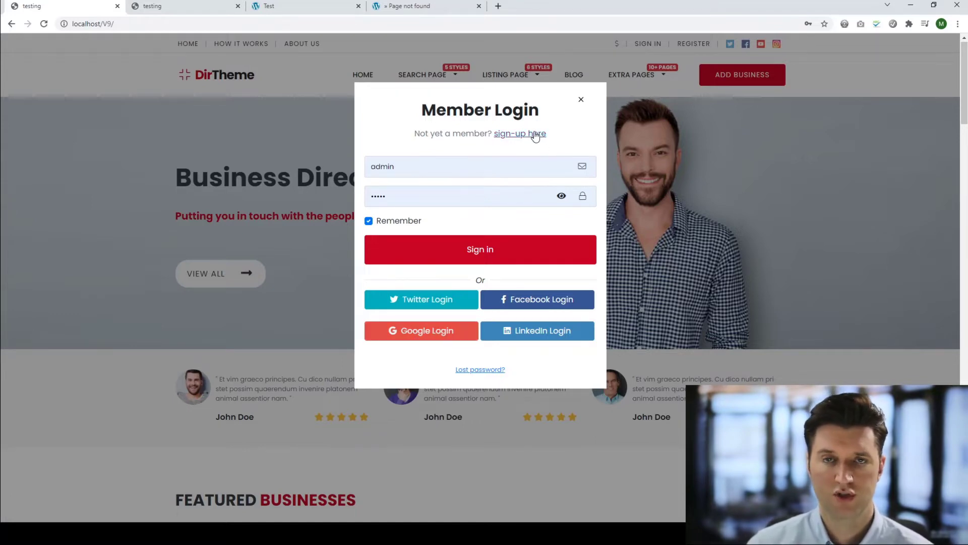
Sign in as admin, switch Enable Social Login on in PremiumPress User Settings, and save.
left_click(497, 251)
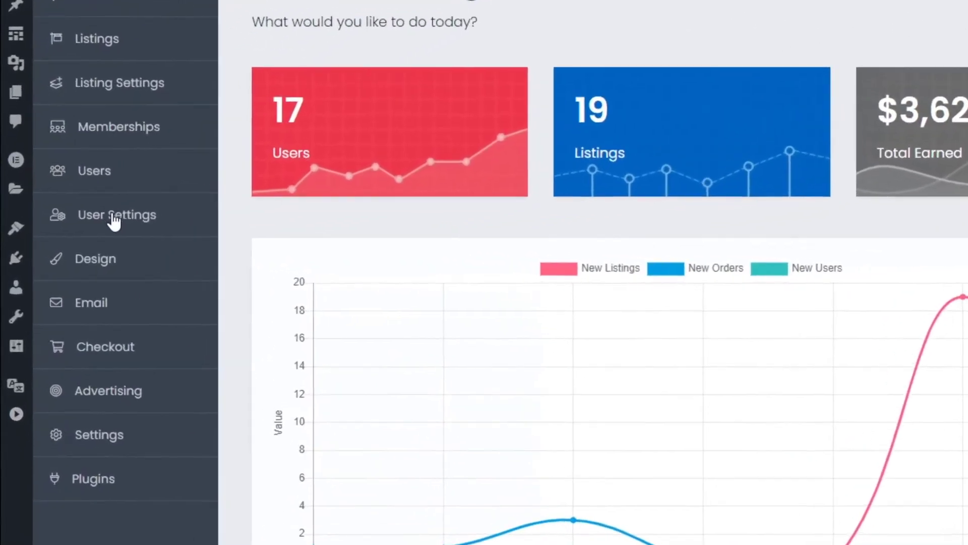
left_click(68, 239)
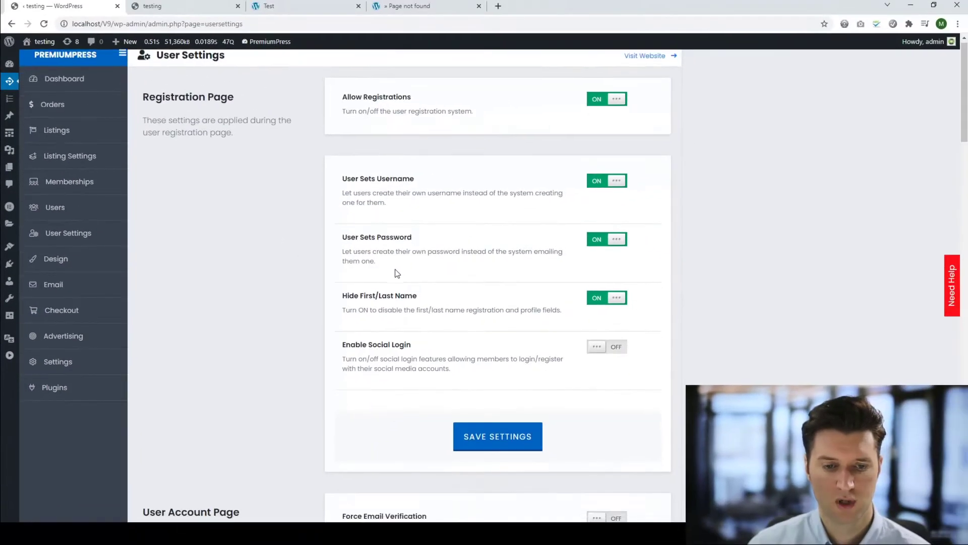
scroll(448, 273, "down", 4)
scroll(696, 203, "up", 1)
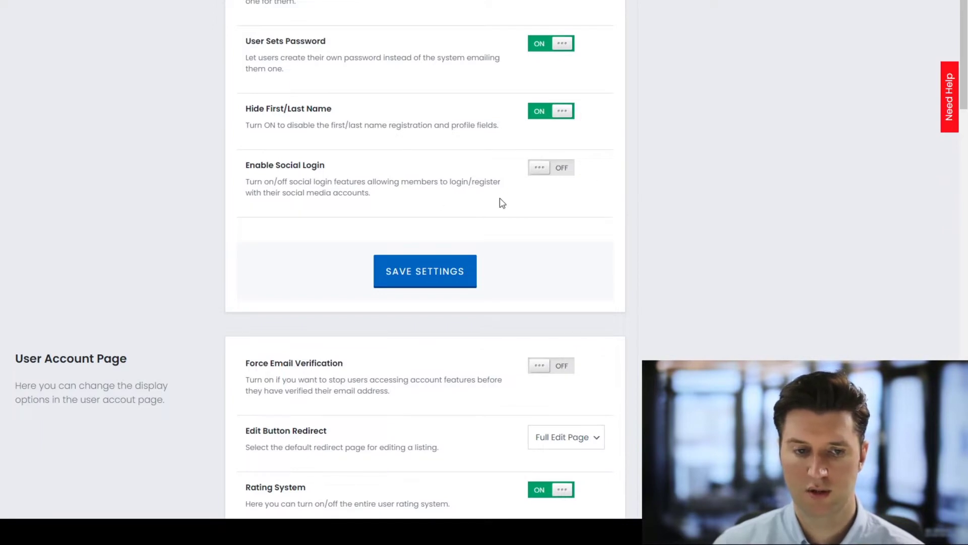
left_click(560, 169)
left_click(434, 270)
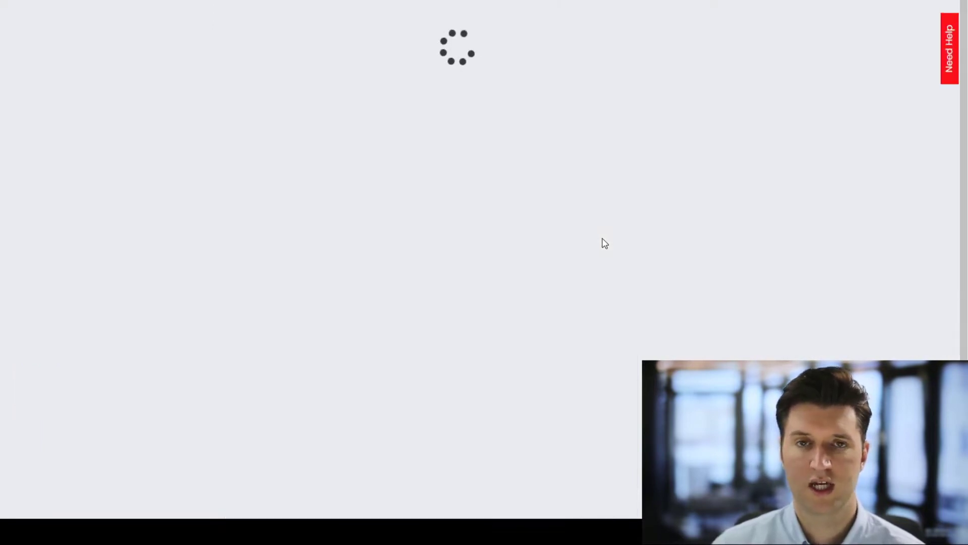
Scroll to the Google Client ID and Secret fields and follow the Google API keys help link.
scroll(624, 234, "down", 2)
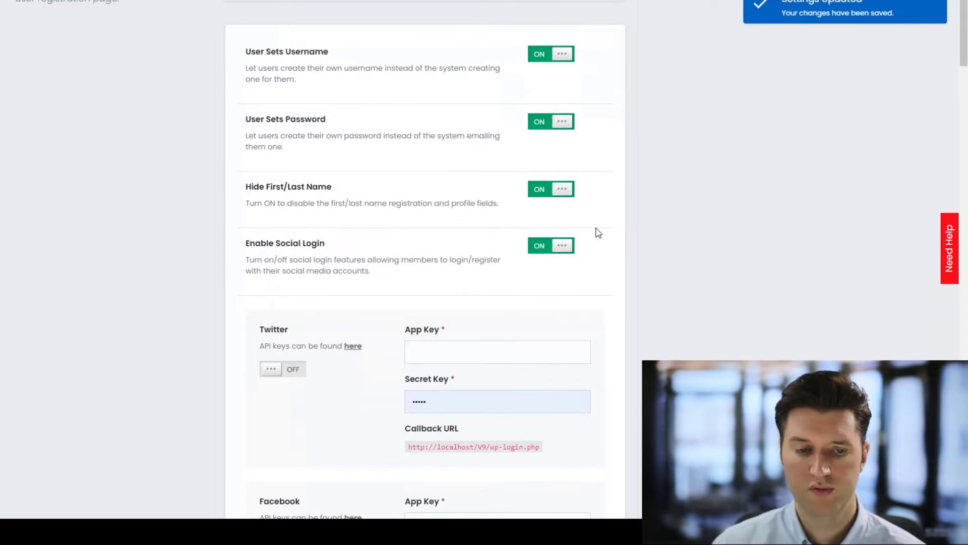
scroll(957, 98, "down", 6)
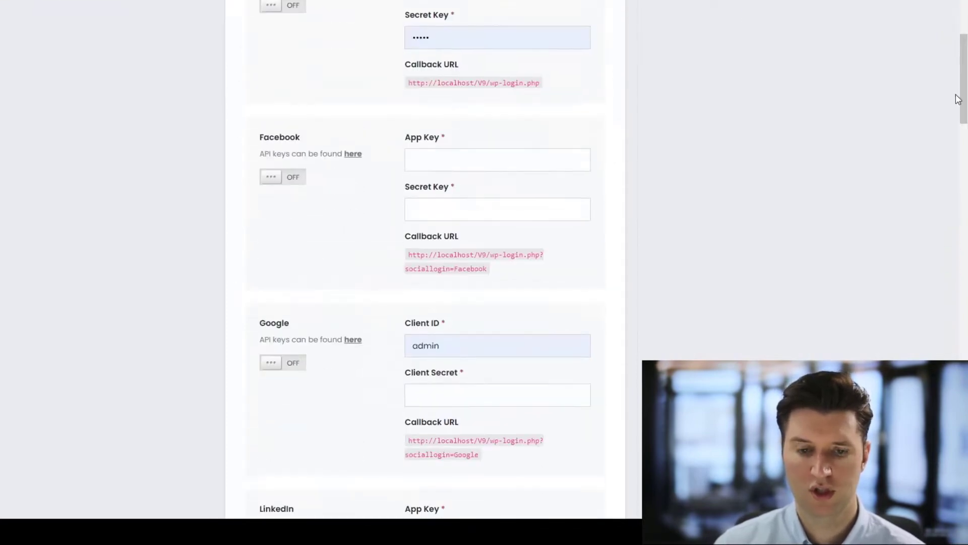
scroll(422, 335, "down", 1)
scroll(400, 275, "up", 2)
scroll(468, 208, "down", 4)
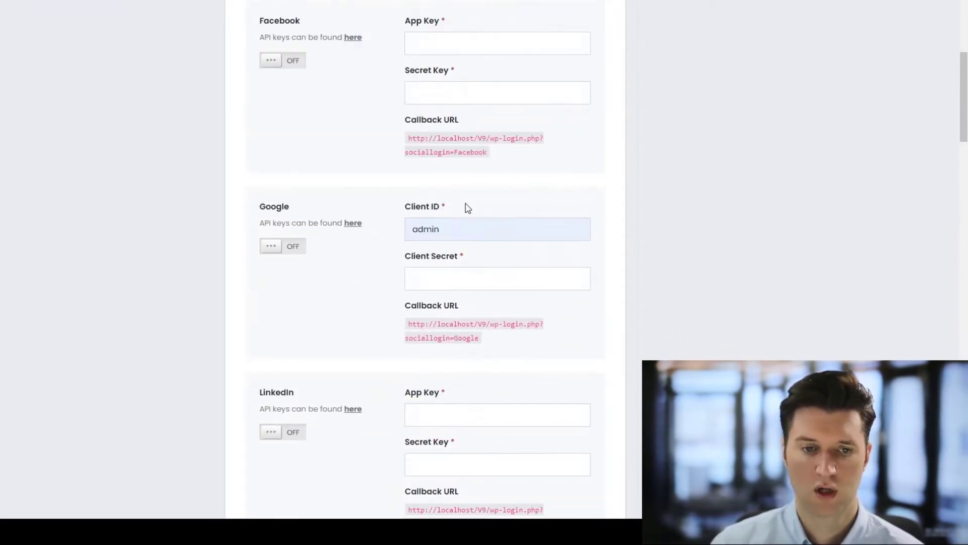
scroll(468, 208, "down", 1)
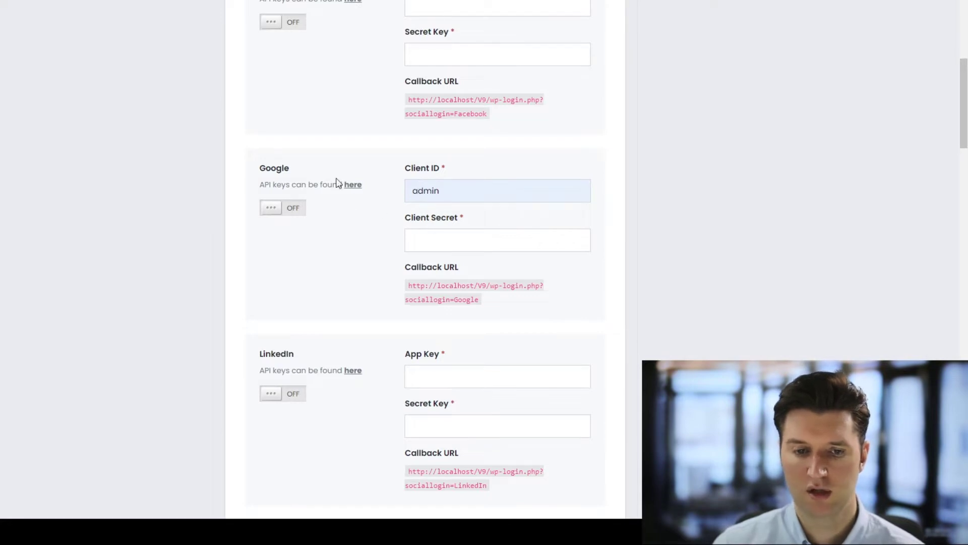
left_click(357, 186)
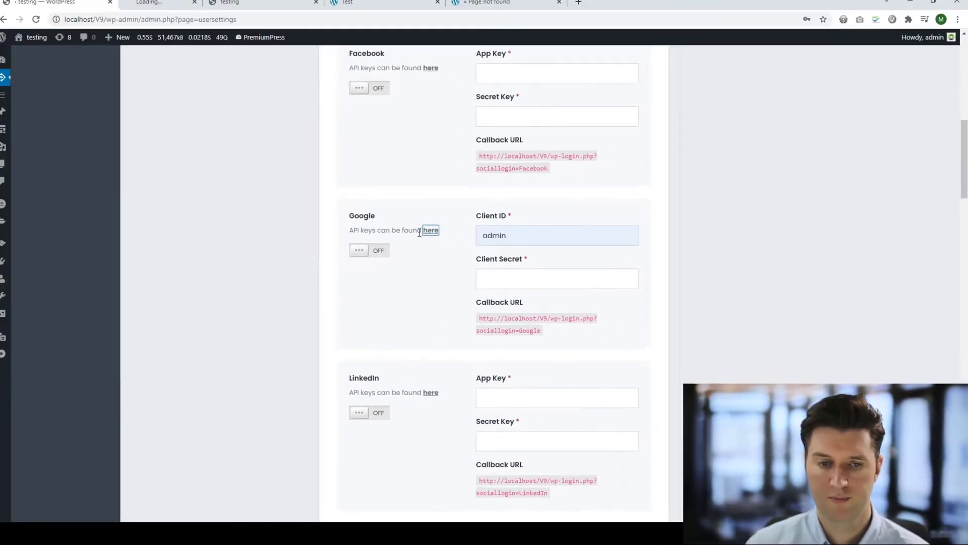
In the Google Sign-In guide, go to Create authorization credentials and follow the Credentials page link.
left_click(198, 10)
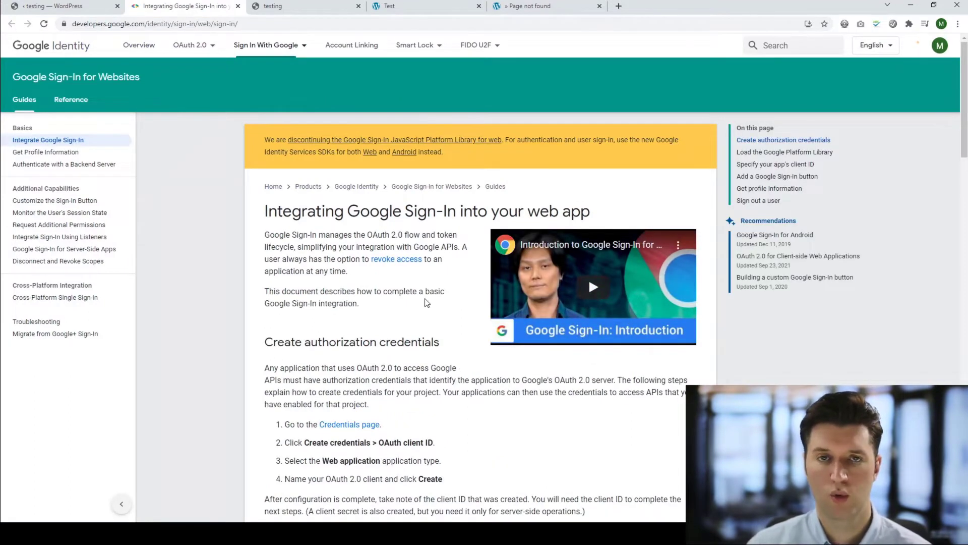
scroll(419, 303, "down", 3)
scroll(413, 303, "down", 1)
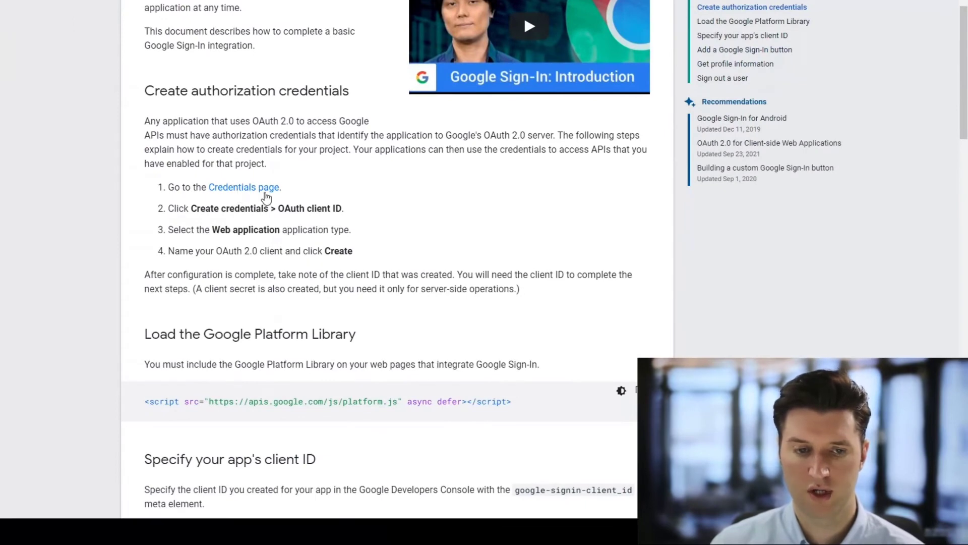
left_click(260, 191)
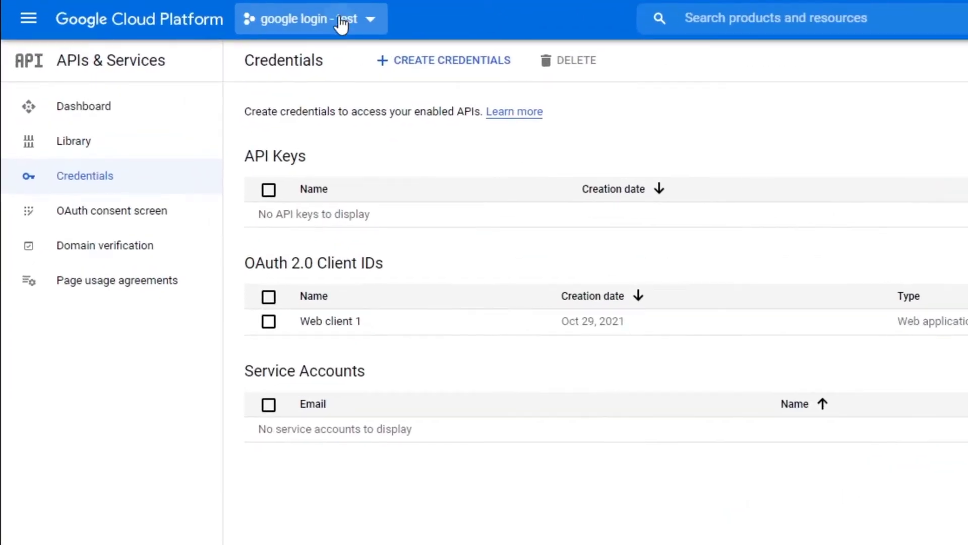
From the project selector, create a new project called 'google login - test 2'.
left_click(341, 23)
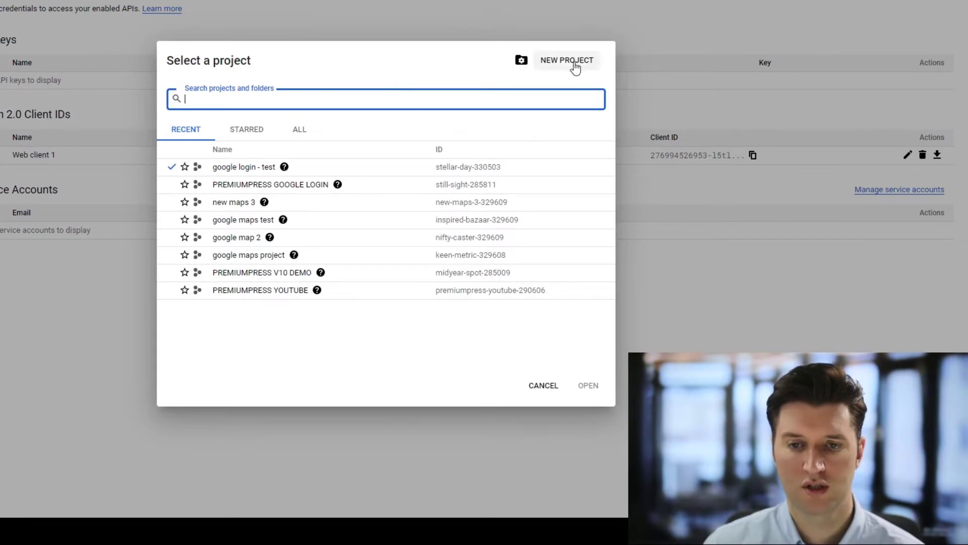
left_click(572, 63)
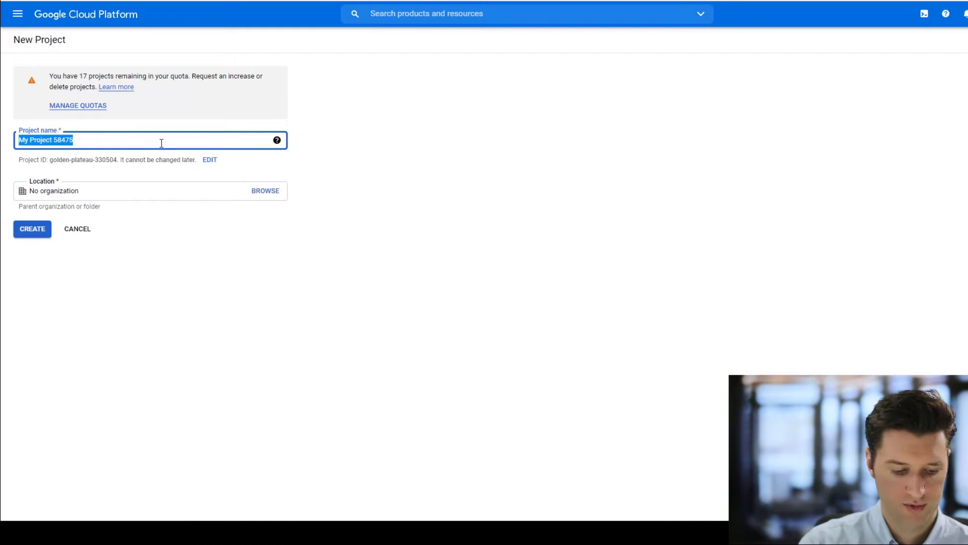
type("google login - test 2")
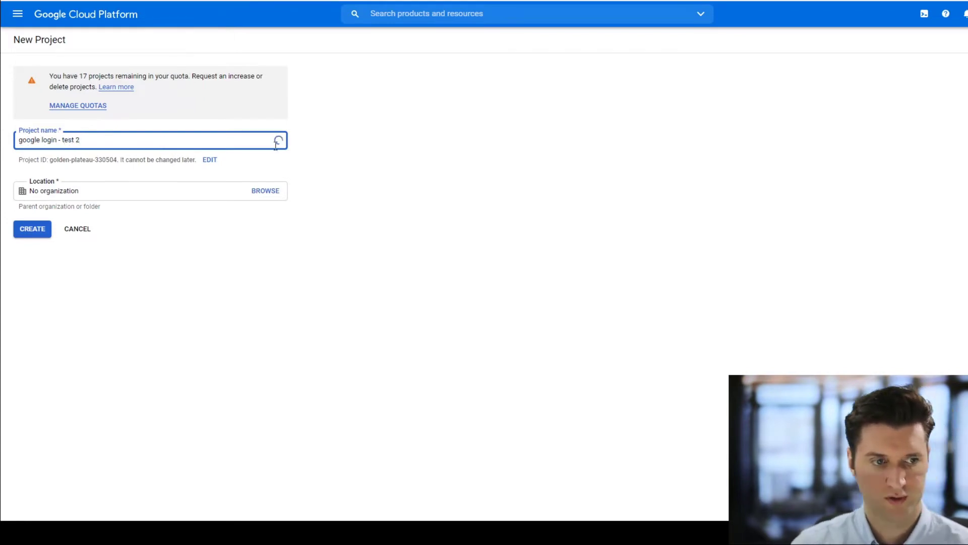
left_click(28, 230)
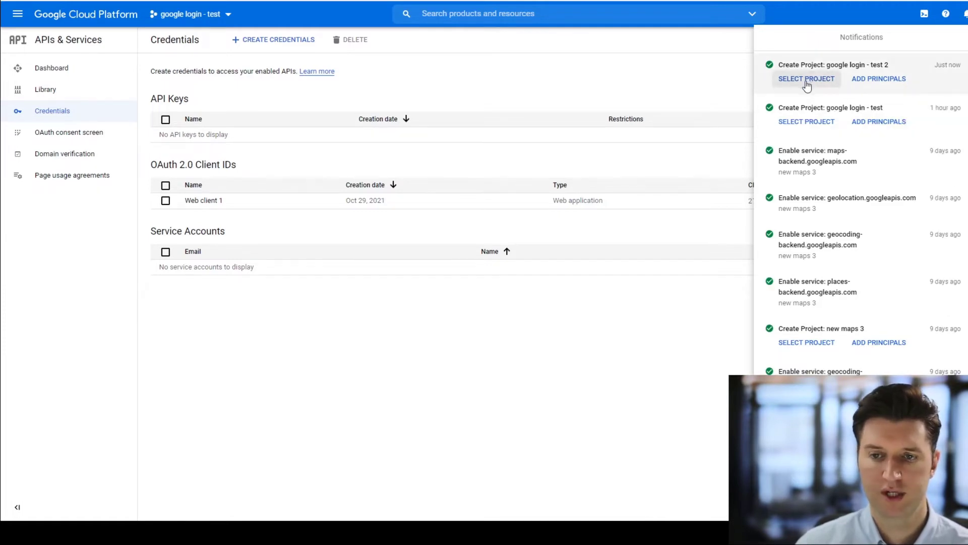
Switch to the 'google login - test 2' project and start configuring its OAuth consent screen.
left_click(671, 80)
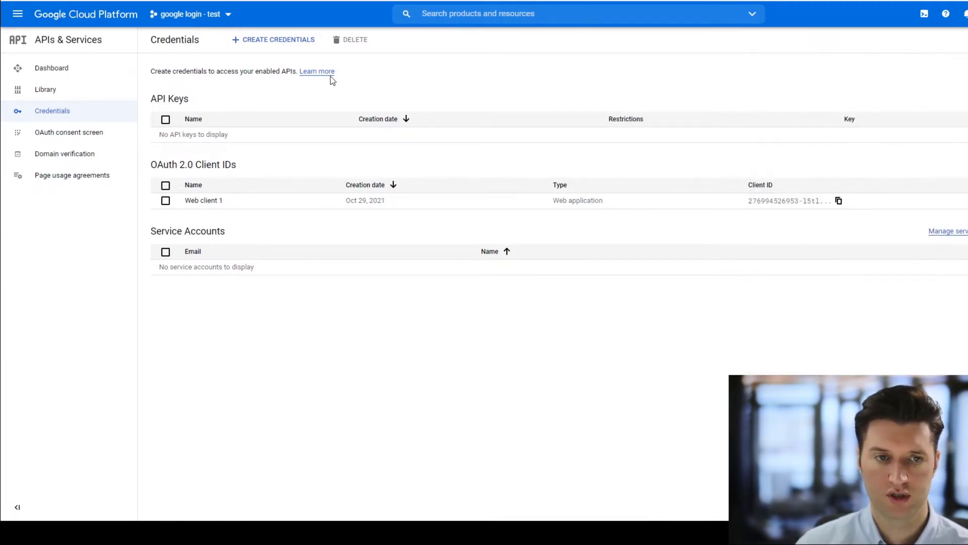
left_click(218, 14)
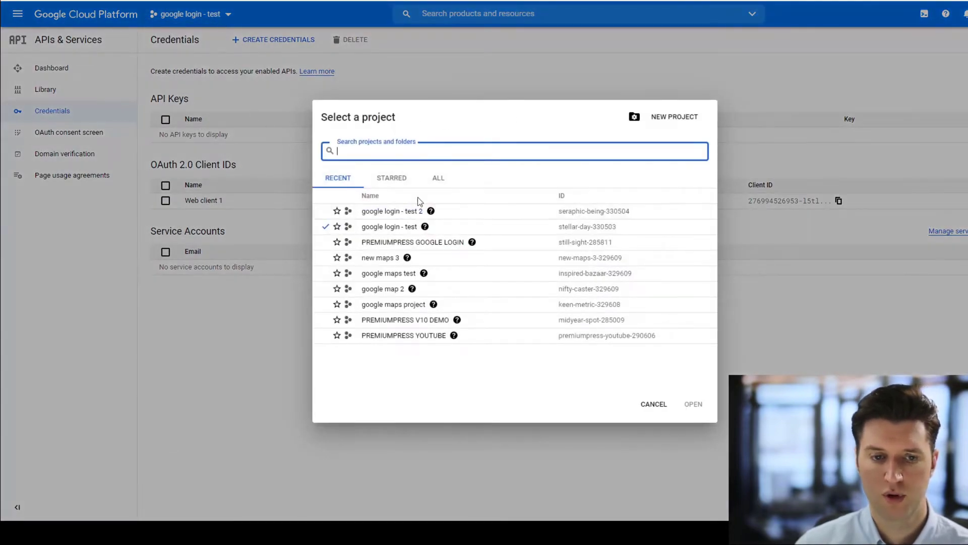
left_click(389, 211)
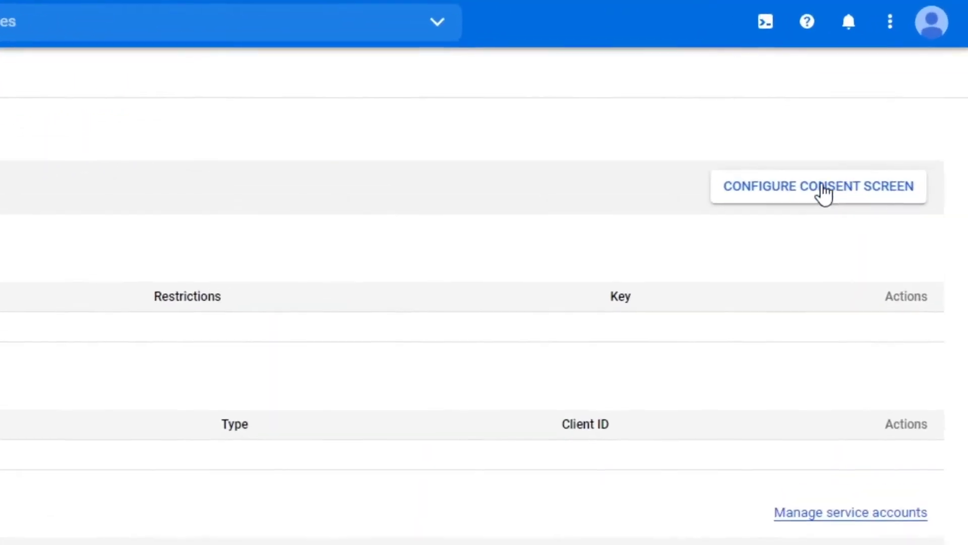
left_click(897, 124)
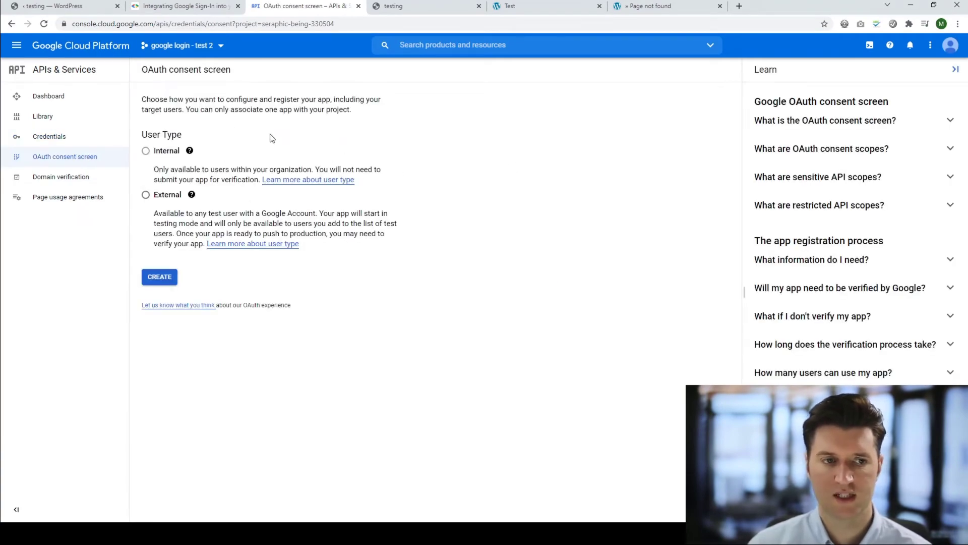
Choose the External user type and enter the app name 'testing google login'.
left_click(145, 194)
left_click(164, 278)
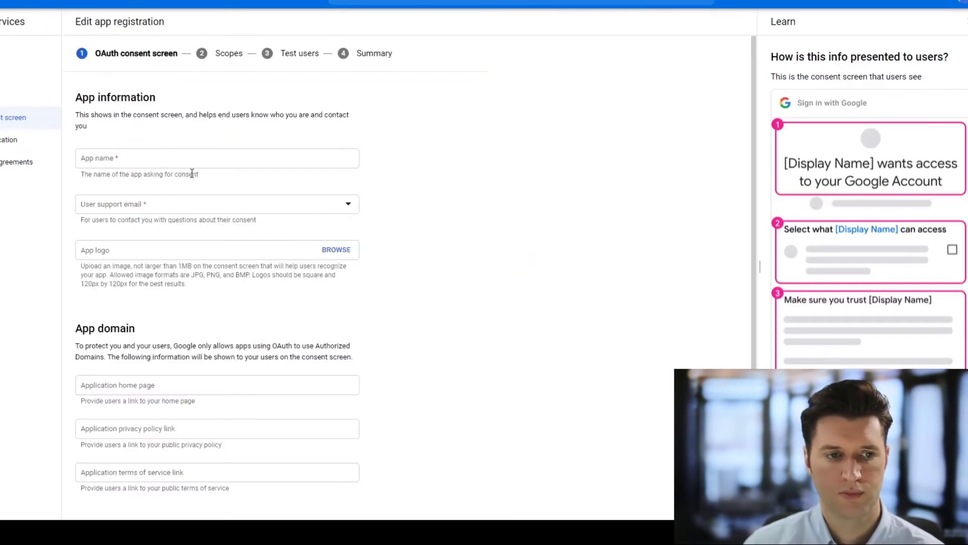
scroll(189, 157, "down", 1)
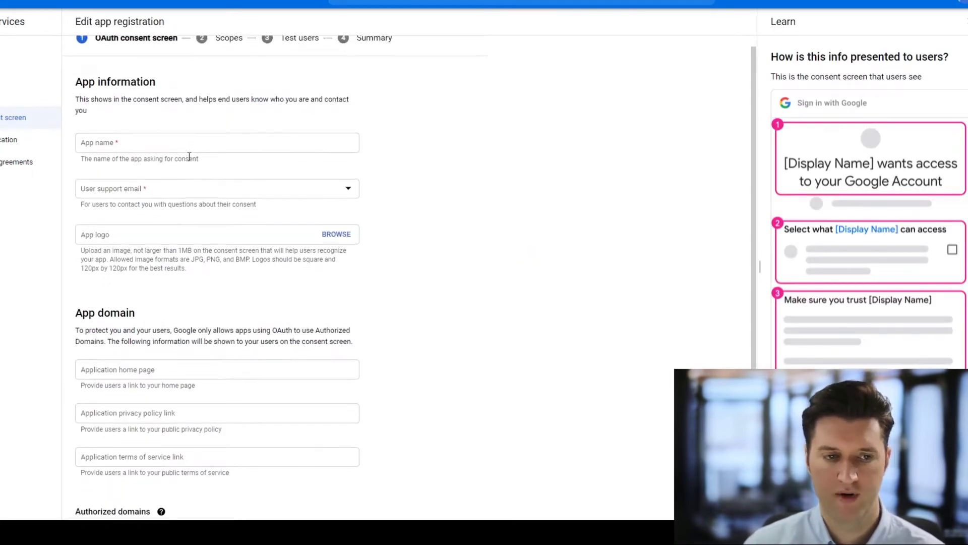
scroll(190, 157, "up", 1)
left_click(189, 157)
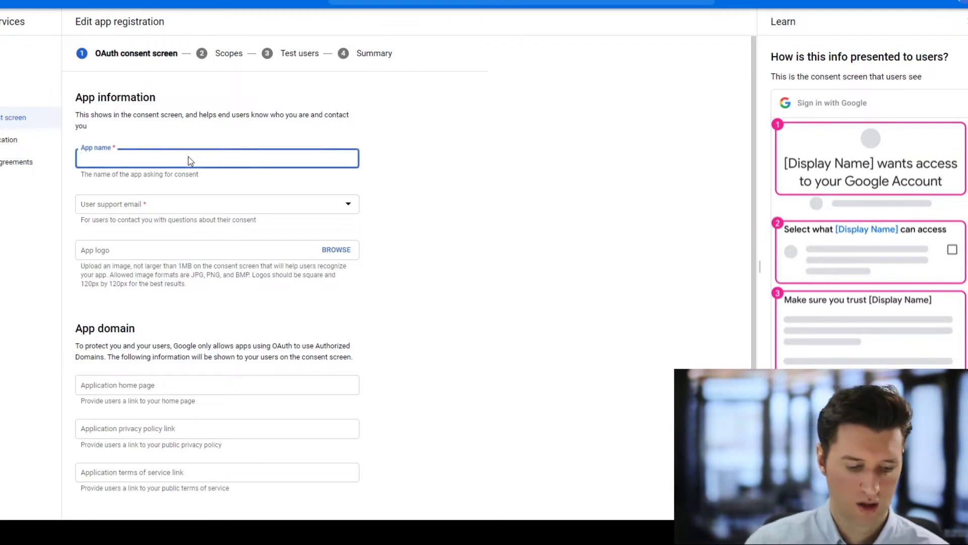
type("testing google login")
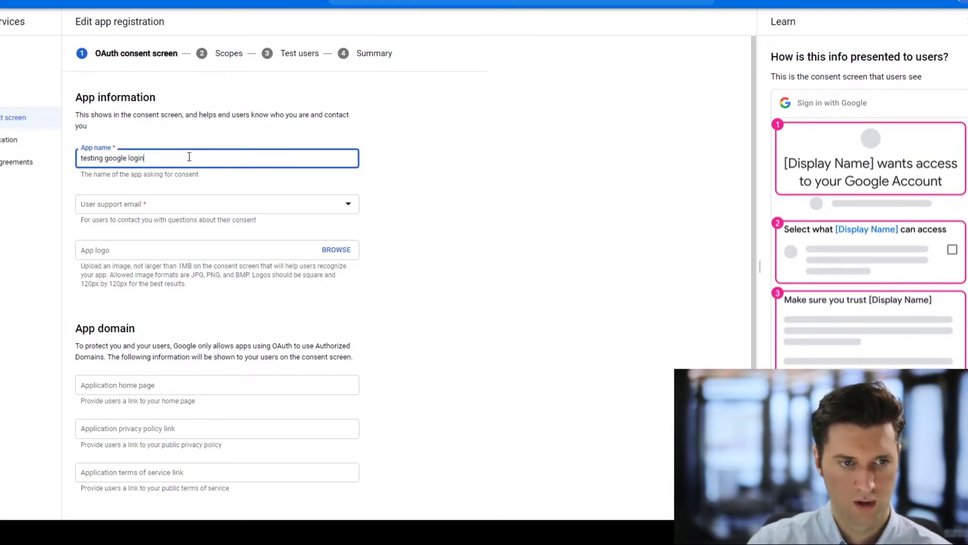
Set the account's own email as the user support email.
scroll(189, 157, "down", 2)
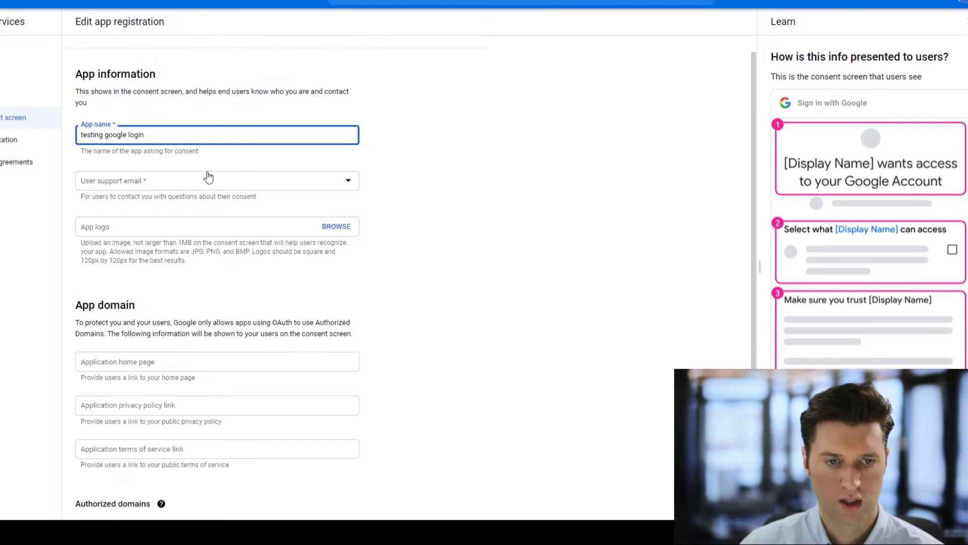
left_click(168, 167)
left_click(162, 181)
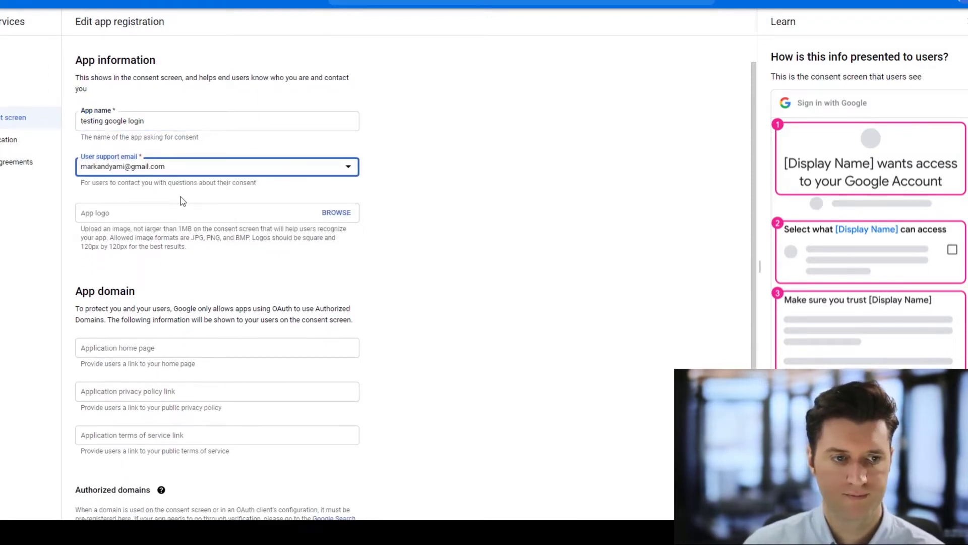
scroll(222, 207, "down", 2)
scroll(198, 199, "down", 5)
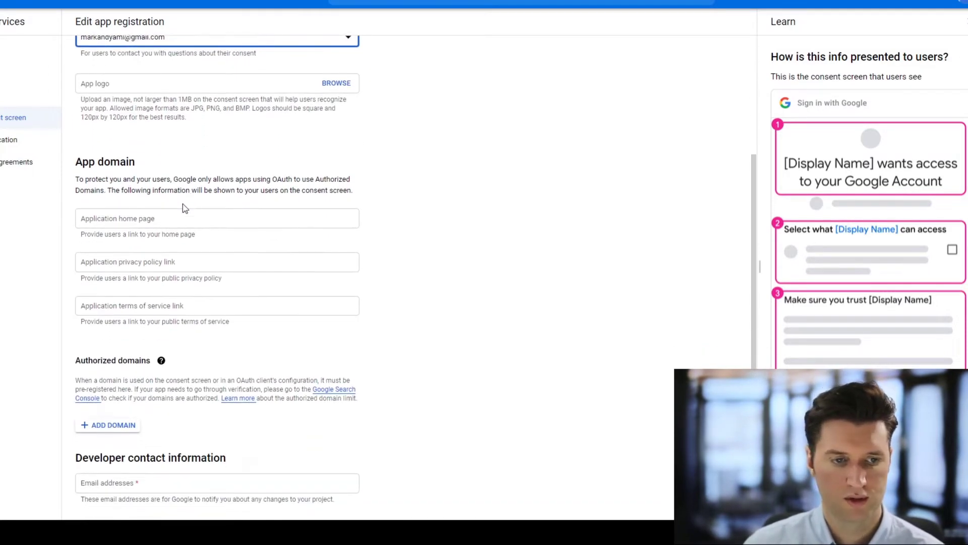
scroll(157, 233, "down", 1)
scroll(152, 229, "up", 1)
scroll(147, 247, "down", 1)
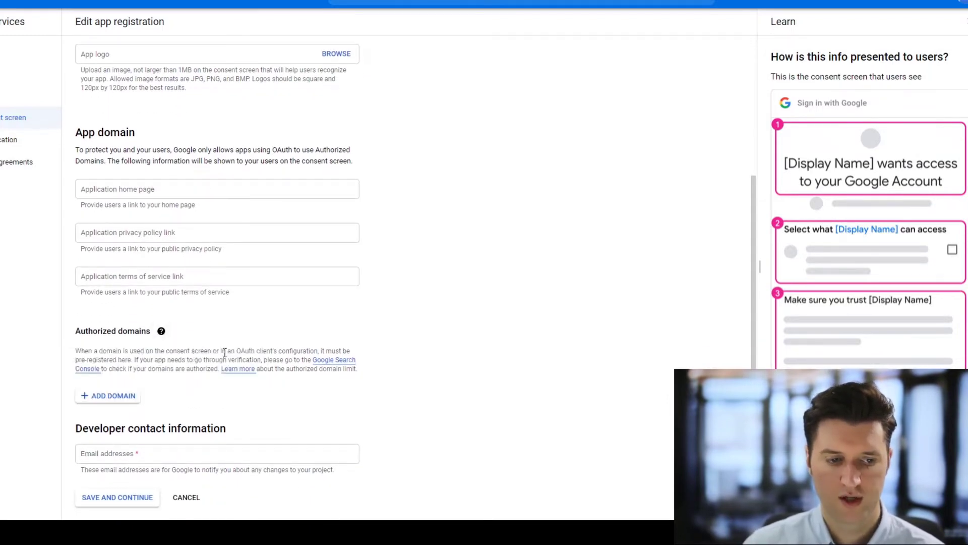
Add authorized domain premiummod.com, enter the developer contact email, and save the app information.
left_click(132, 395)
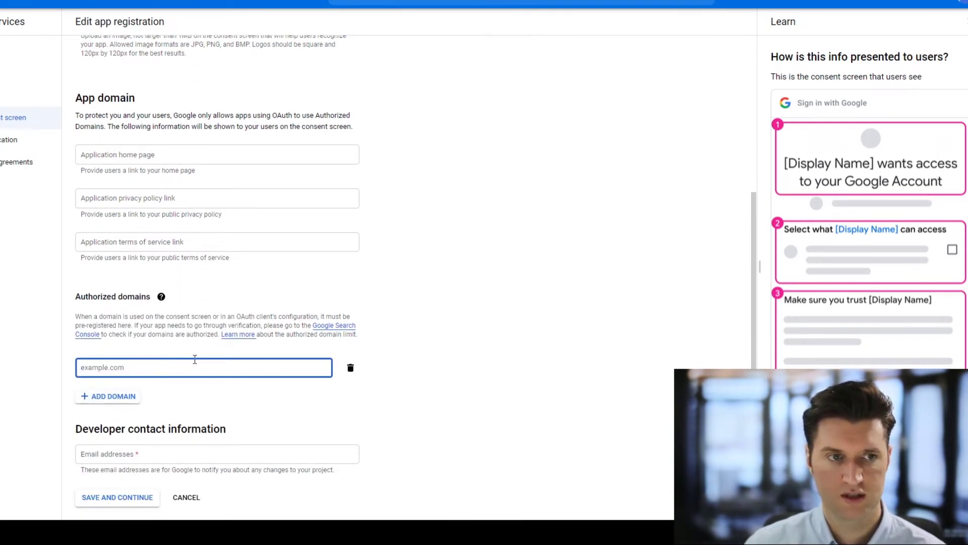
type("premiummod.com")
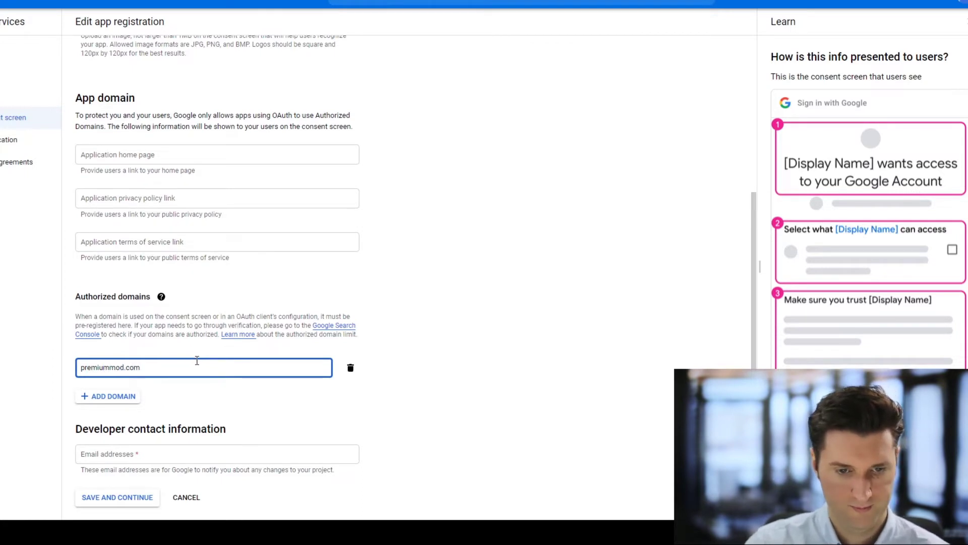
left_click(115, 397)
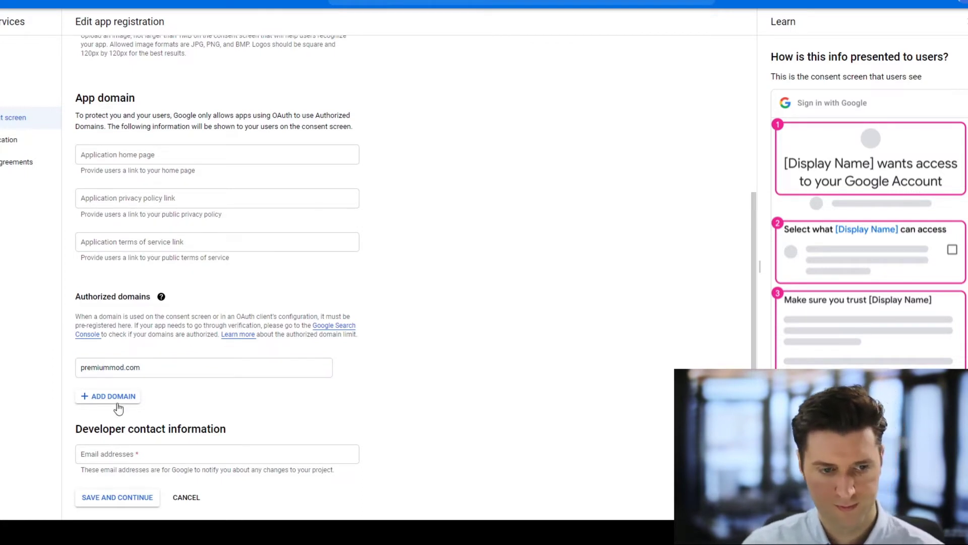
left_click(351, 368)
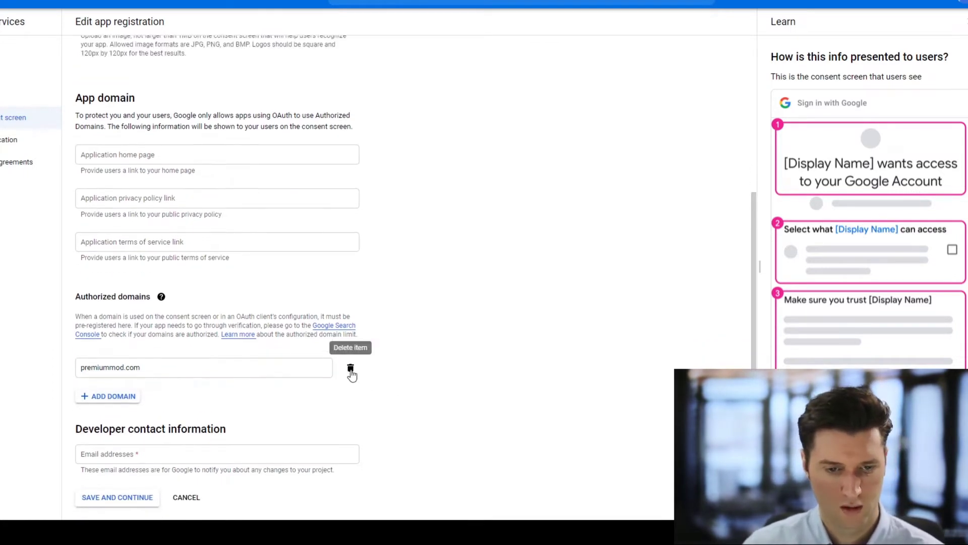
left_click(176, 452)
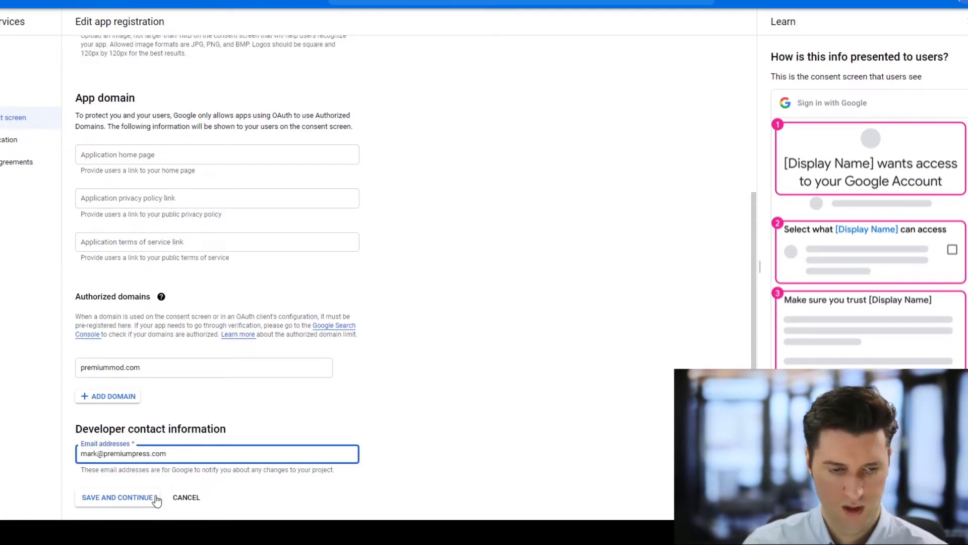
left_click(130, 499)
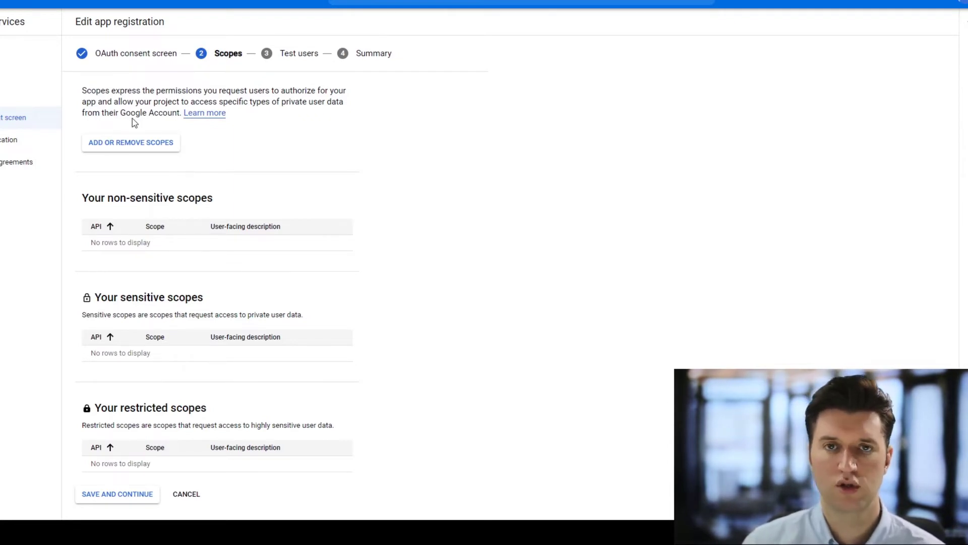
Add the userinfo.email scope to the app and save the scopes.
left_click(141, 144)
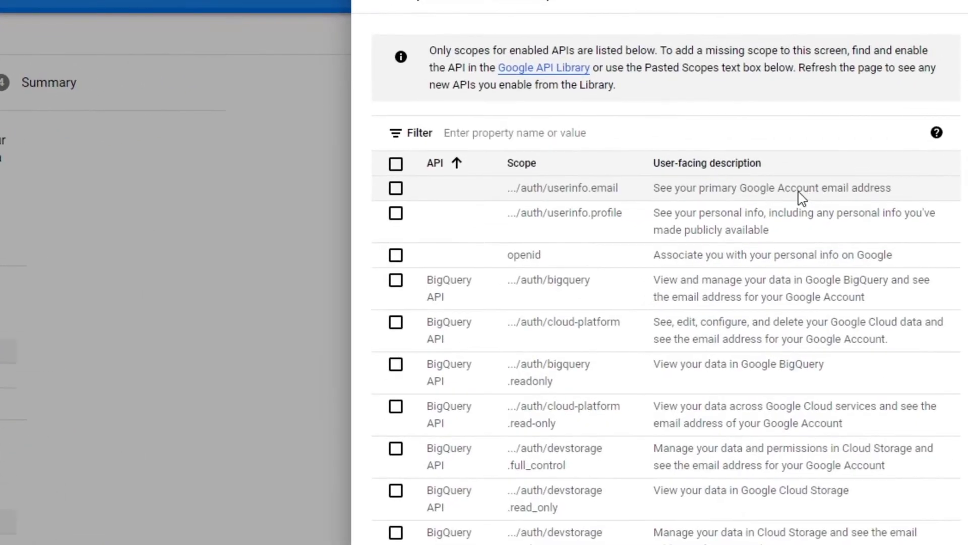
left_click(396, 189)
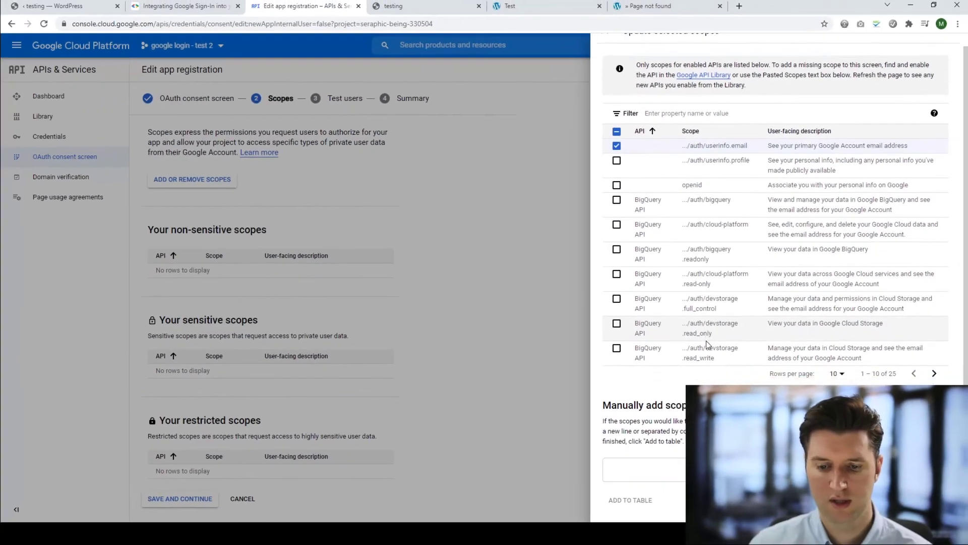
scroll(708, 345, "down", 1)
left_click(620, 507)
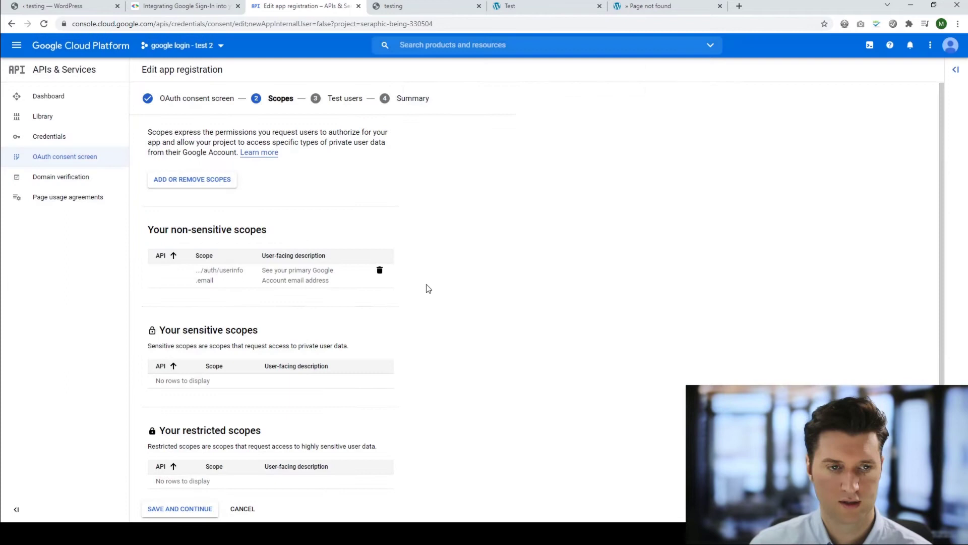
scroll(430, 289, "down", 1)
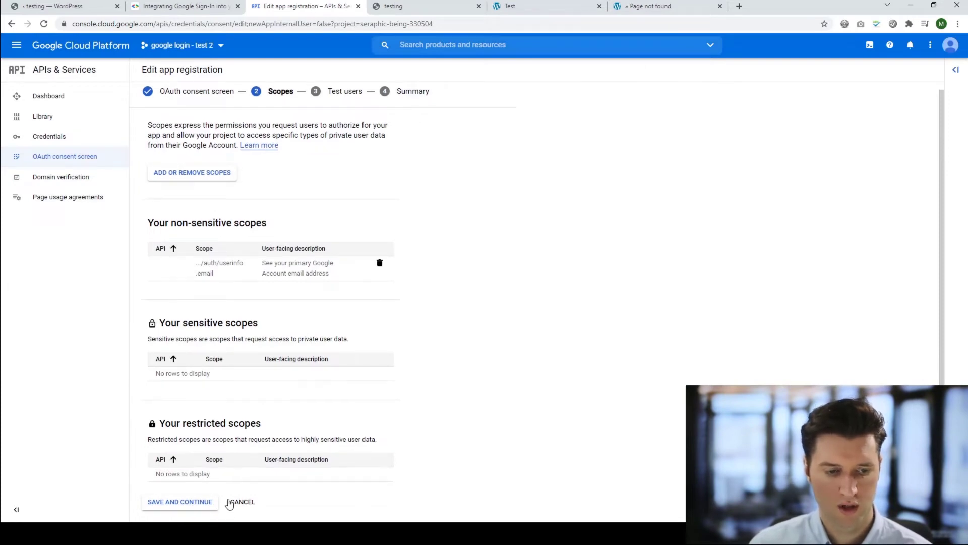
left_click(181, 503)
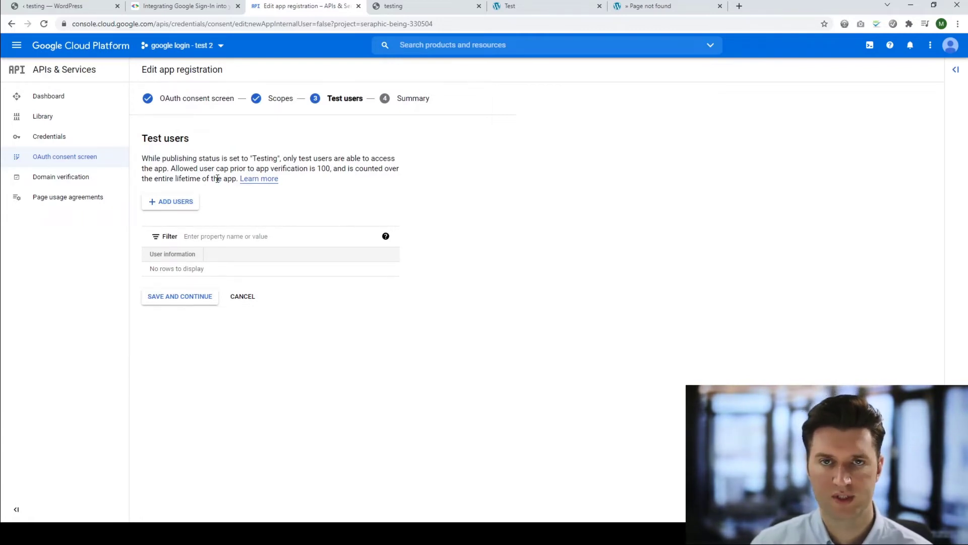
Paste the account's Gmail address in as a test user and save.
left_click(174, 203)
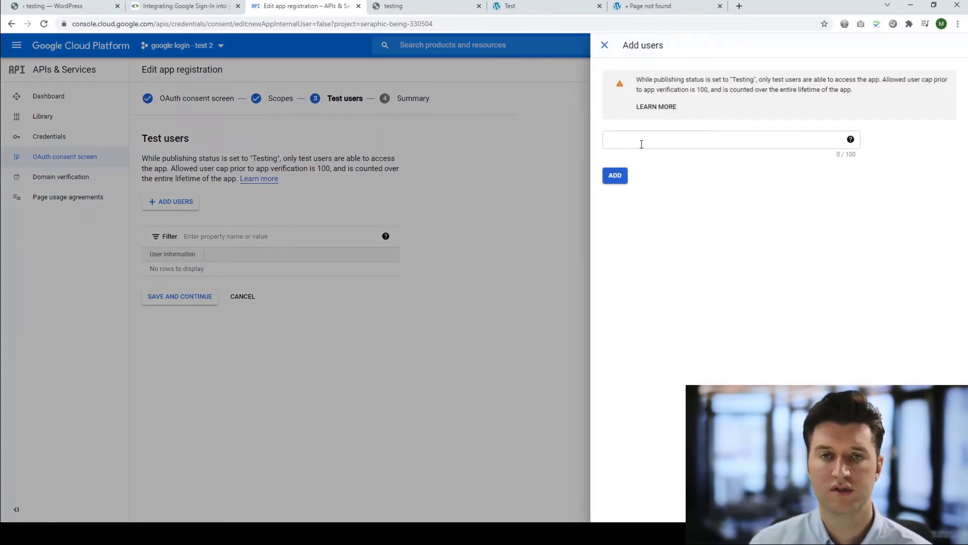
left_click(642, 144)
key("ctrl+v")
left_click(615, 175)
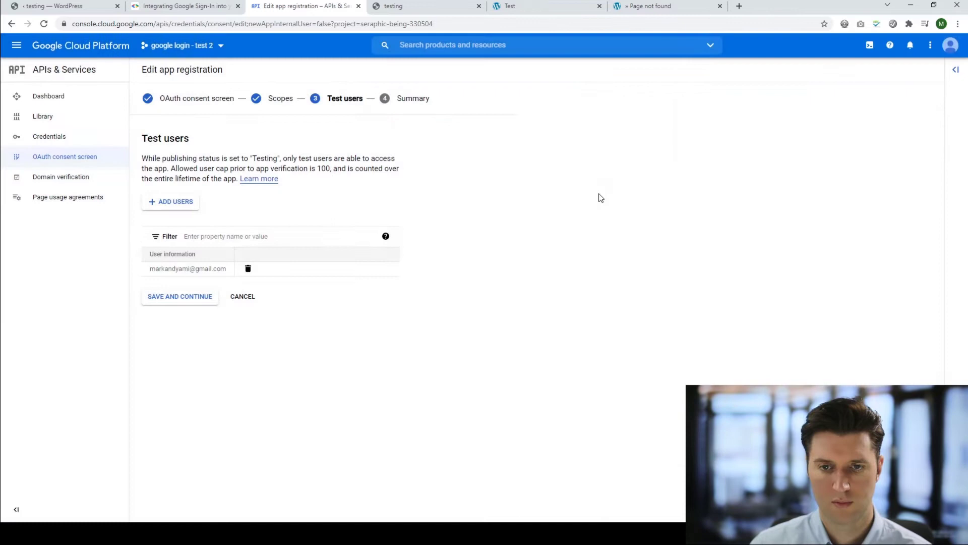
left_click(201, 296)
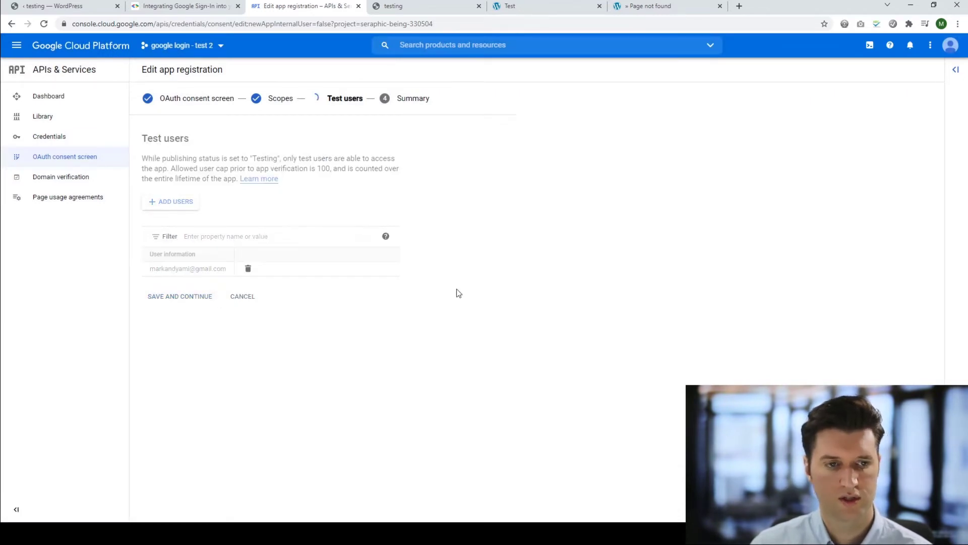
Go from the registration Summary back to the OAuth consent screen dashboard.
scroll(262, 387, "down", 2)
scroll(272, 343, "down", 2)
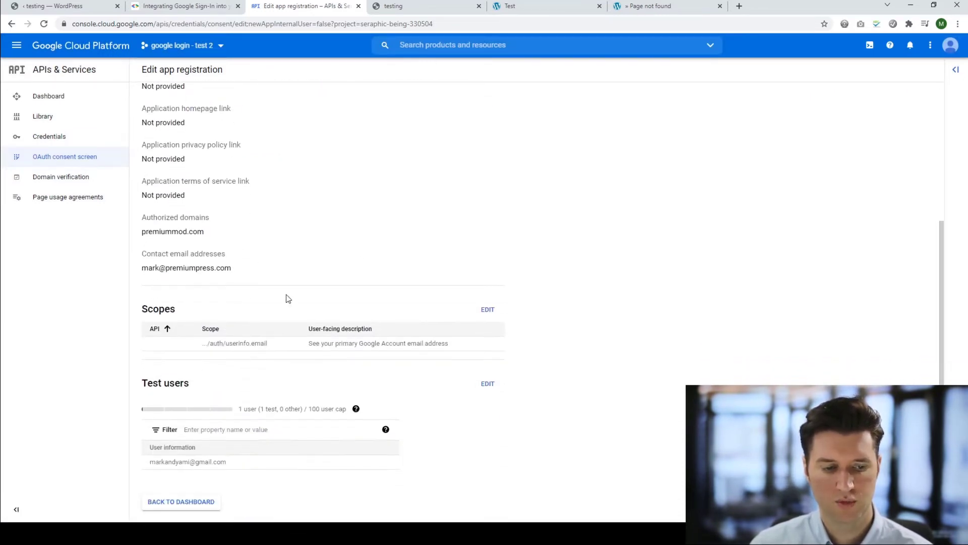
scroll(234, 368, "up", 2)
scroll(261, 412, "down", 2)
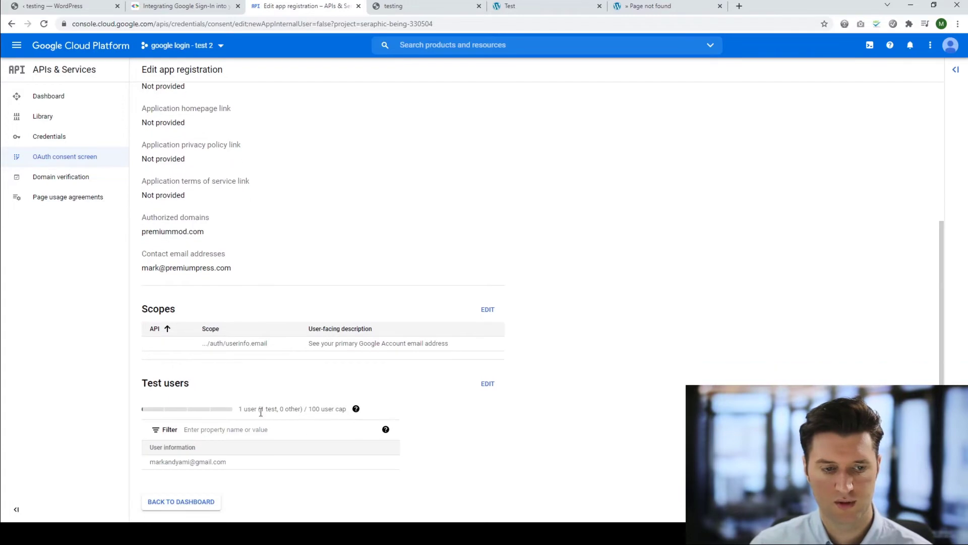
left_click(199, 501)
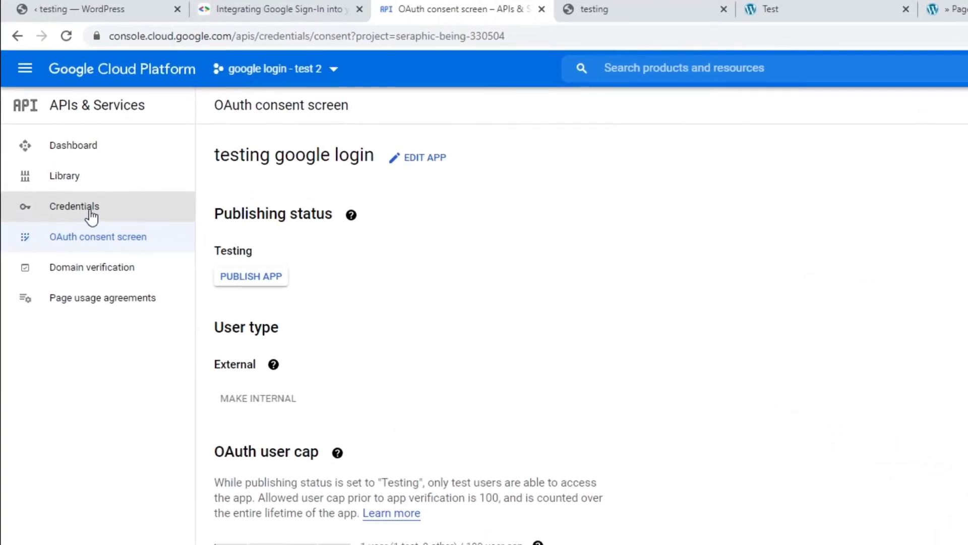
Start a new OAuth client ID of type Web application and add an empty redirect URI entry.
left_click(91, 216)
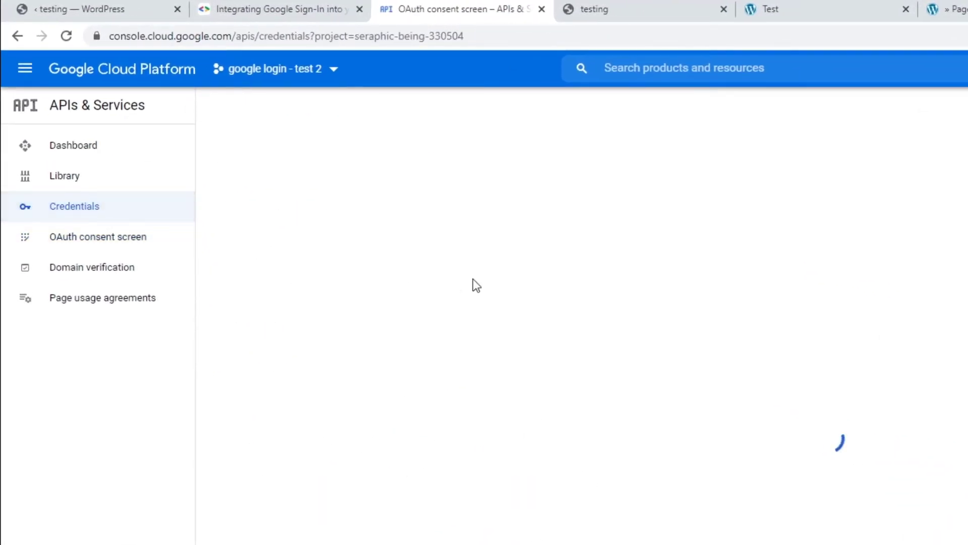
left_click(368, 105)
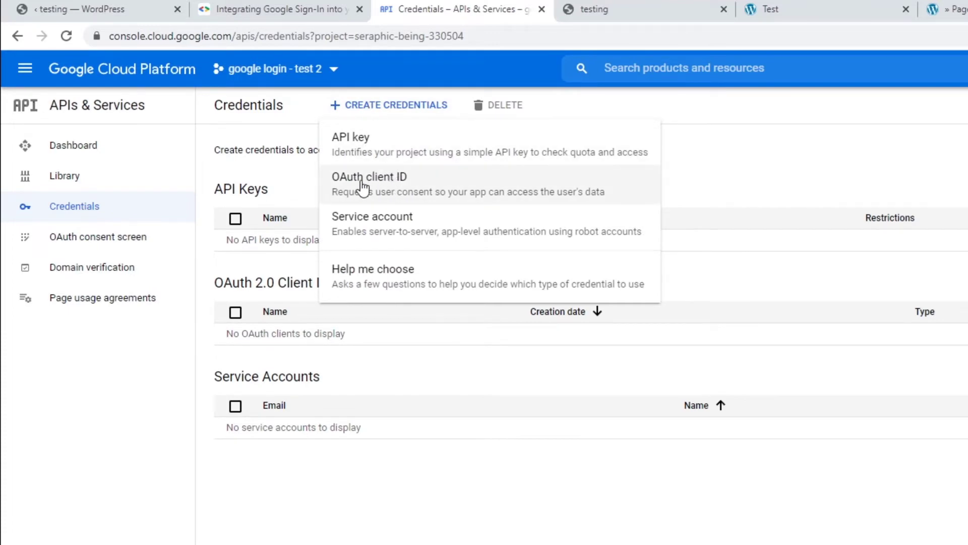
left_click(378, 191)
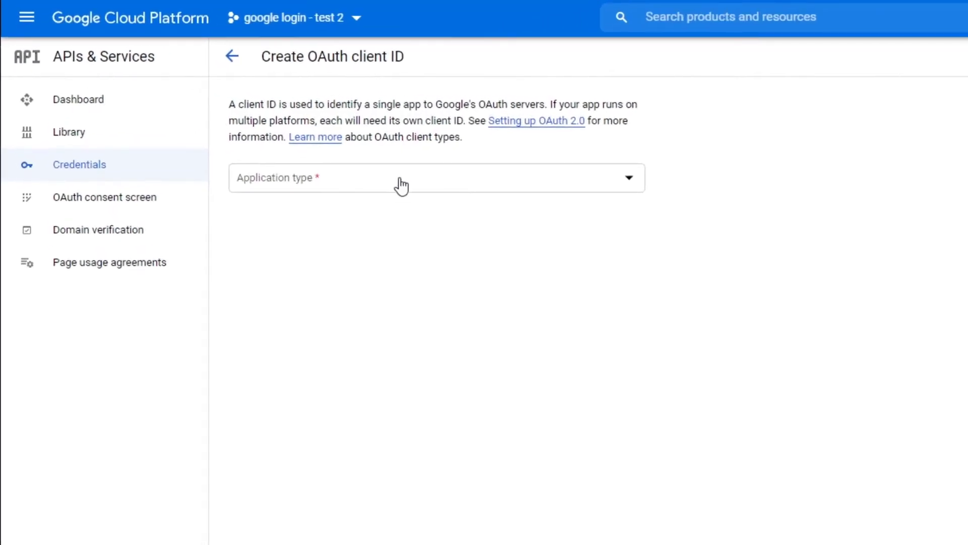
left_click(318, 177)
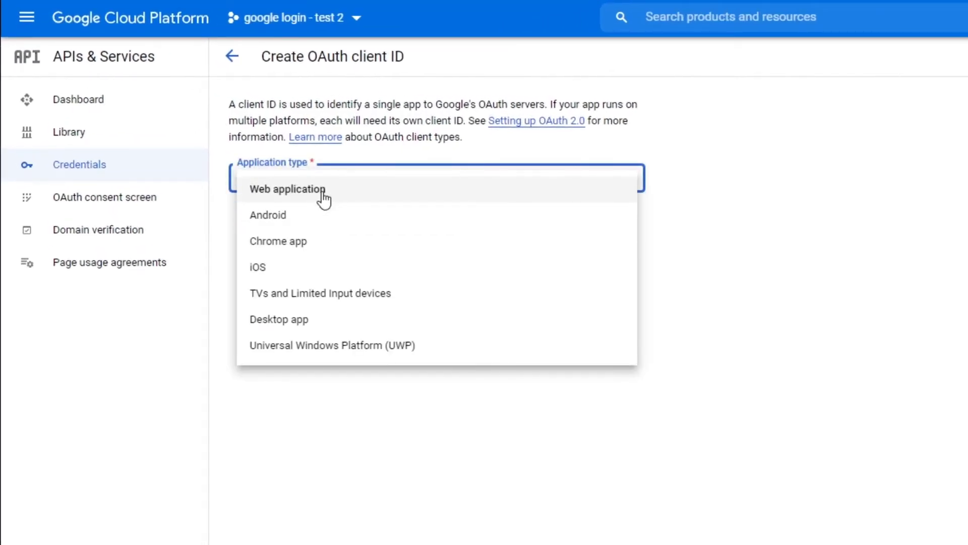
left_click(323, 200)
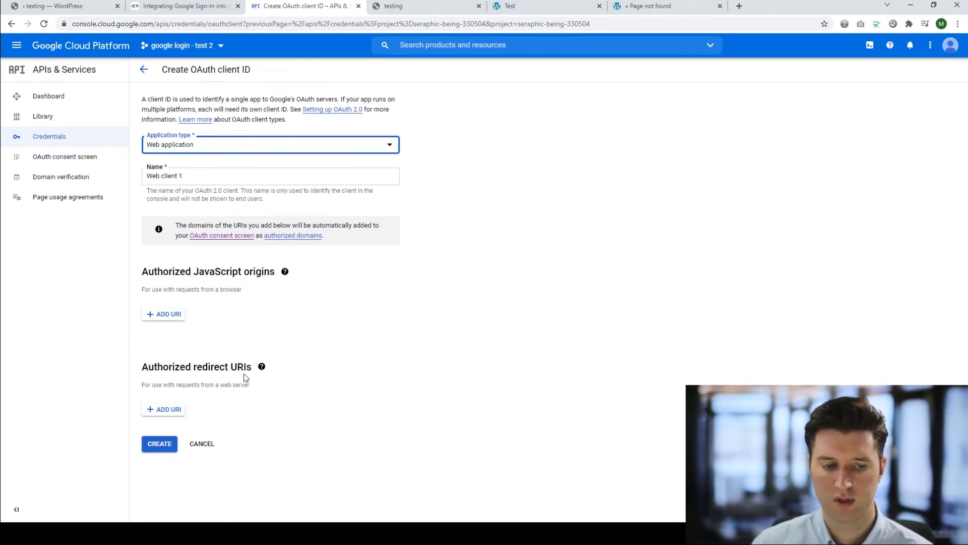
left_click(167, 413)
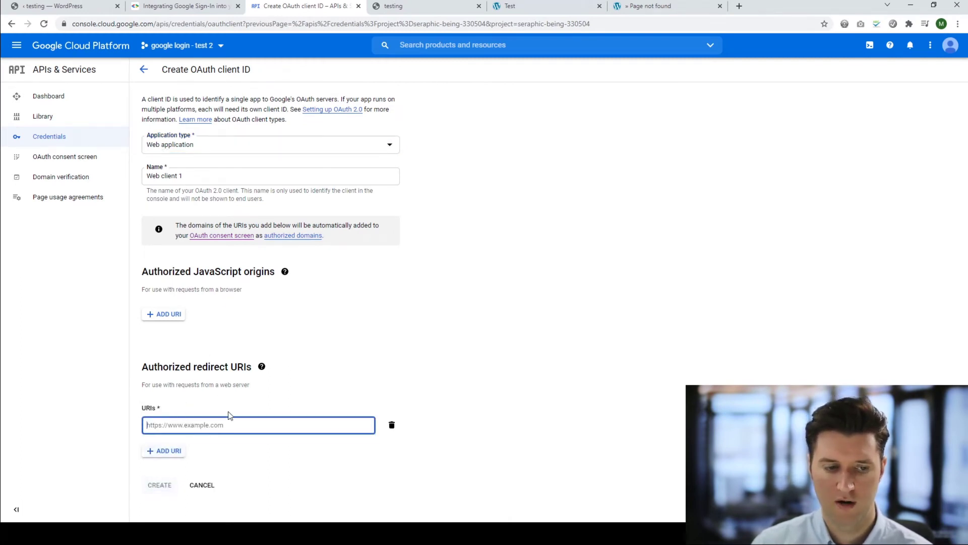
Reload the site, locate the Google Callback URL in PremiumPress User Settings, and copy it.
left_click(418, 7)
key("F5")
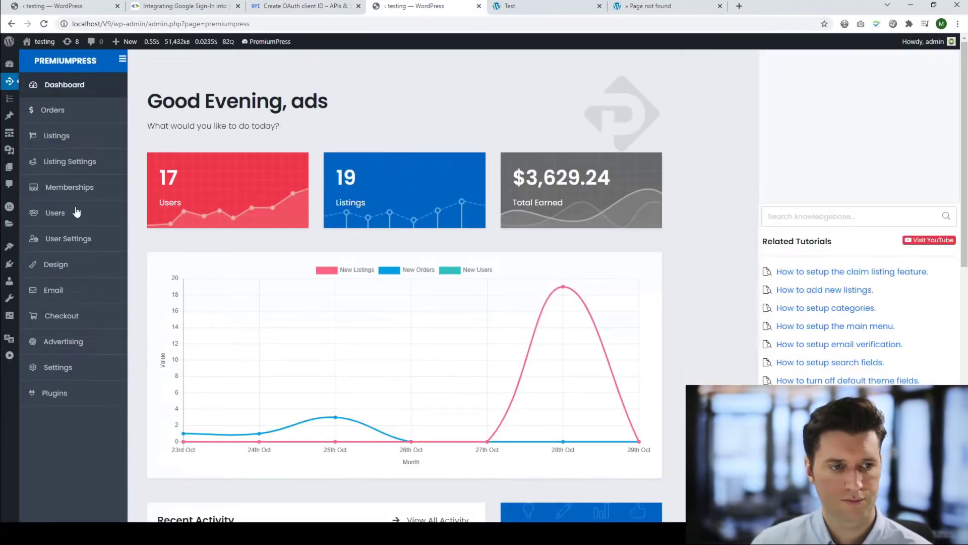
left_click(77, 239)
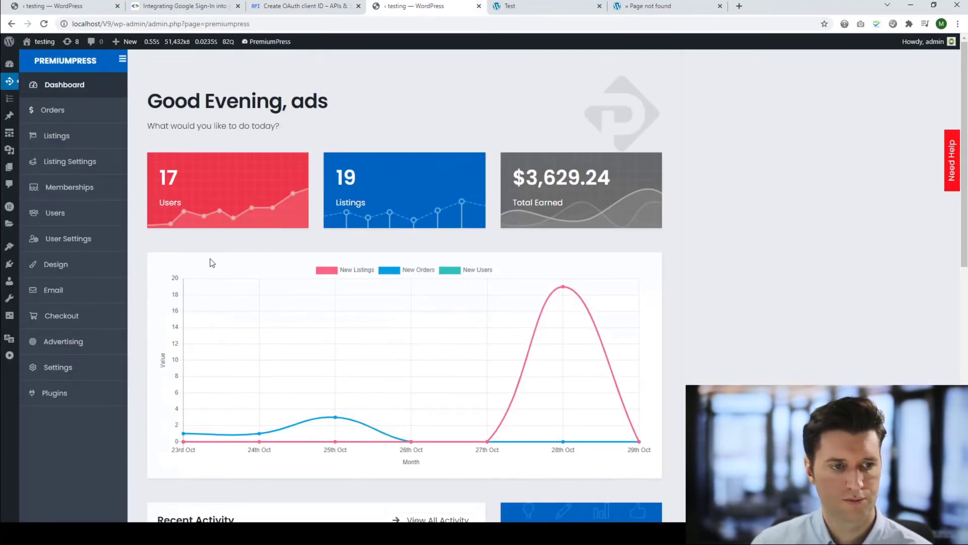
scroll(365, 280, "down", 3)
scroll(361, 275, "down", 3)
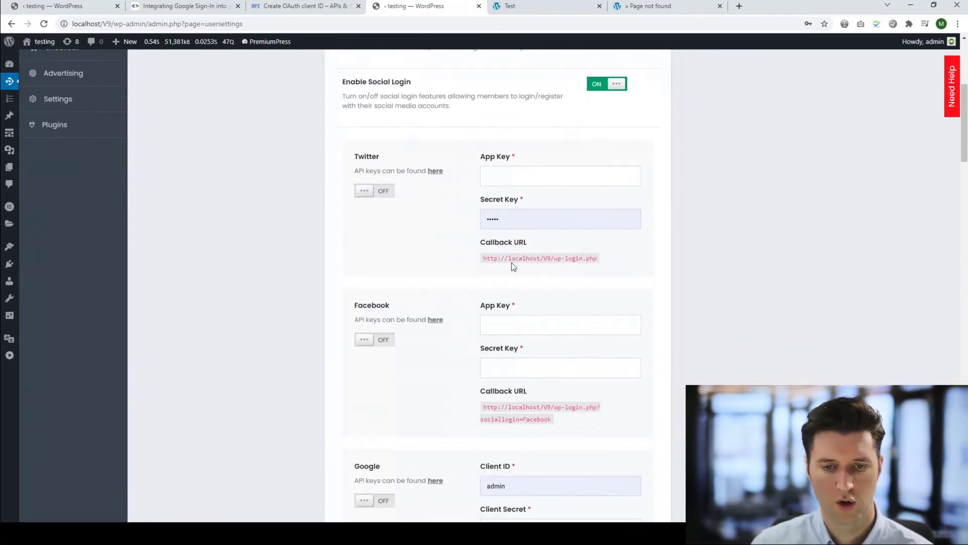
scroll(532, 242, "down", 4)
scroll(439, 318, "down", 1)
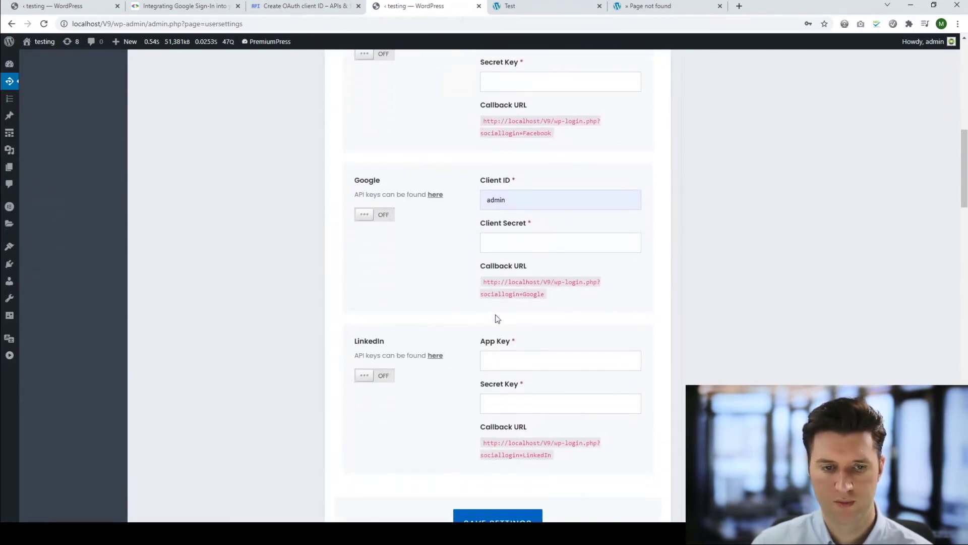
left_click_drag(543, 293, 485, 283)
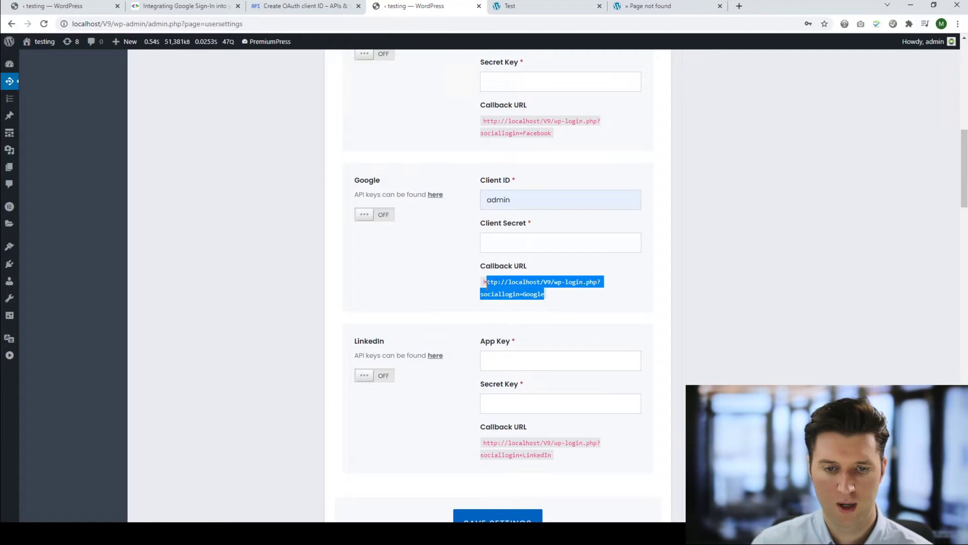
key("ctrl+c")
left_click(305, 5)
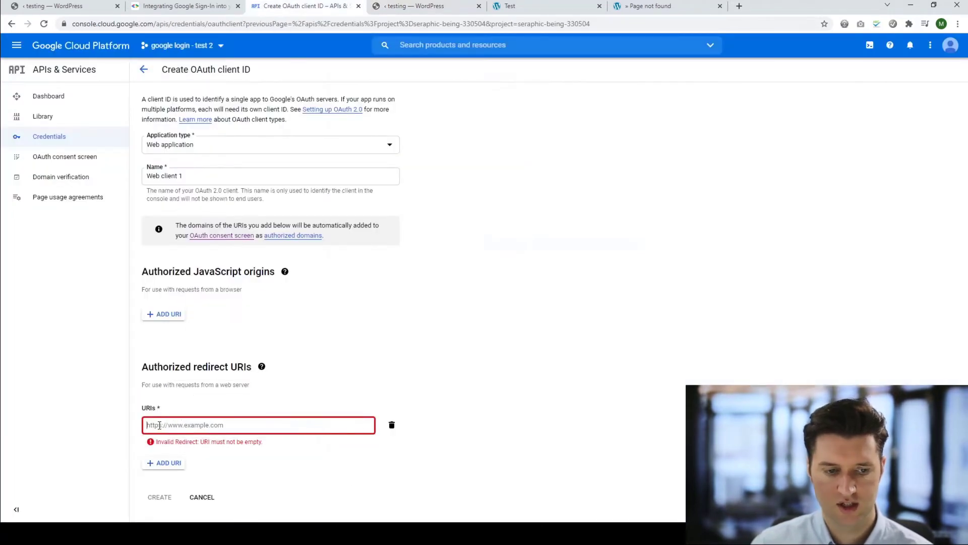
Paste the site's Google callback URL as the redirect URI and create the OAuth client.
left_click(161, 425)
key("ctrl+v")
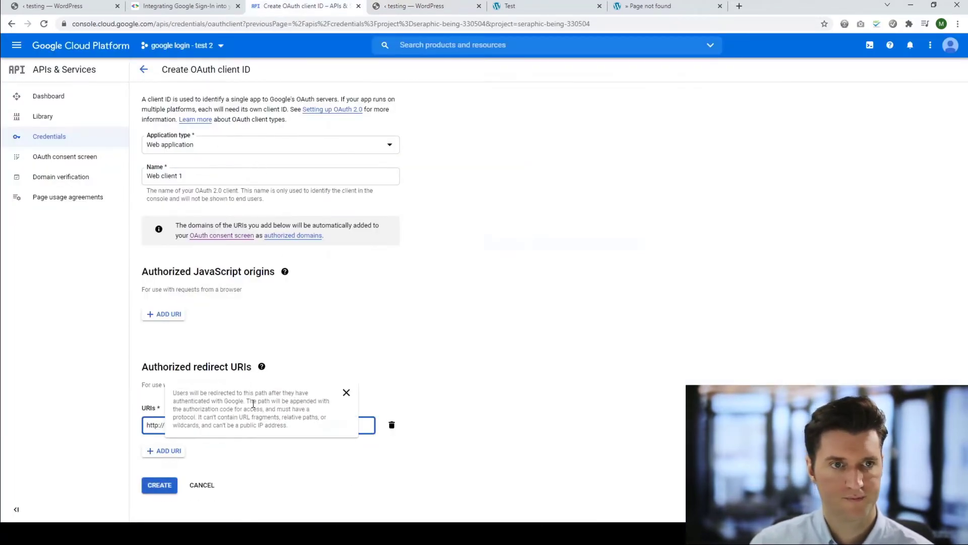
left_click(161, 485)
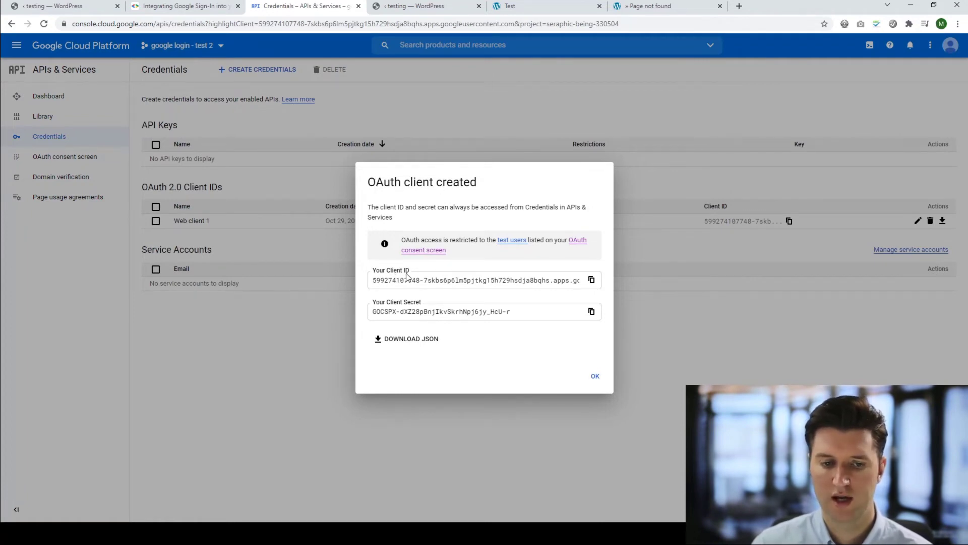
Copy the new client ID into PremiumPress's Google Client ID field, replacing the old value.
left_click(592, 280)
left_click(406, 6)
left_click(540, 196)
key("ctrl+a")
key("ctrl+v")
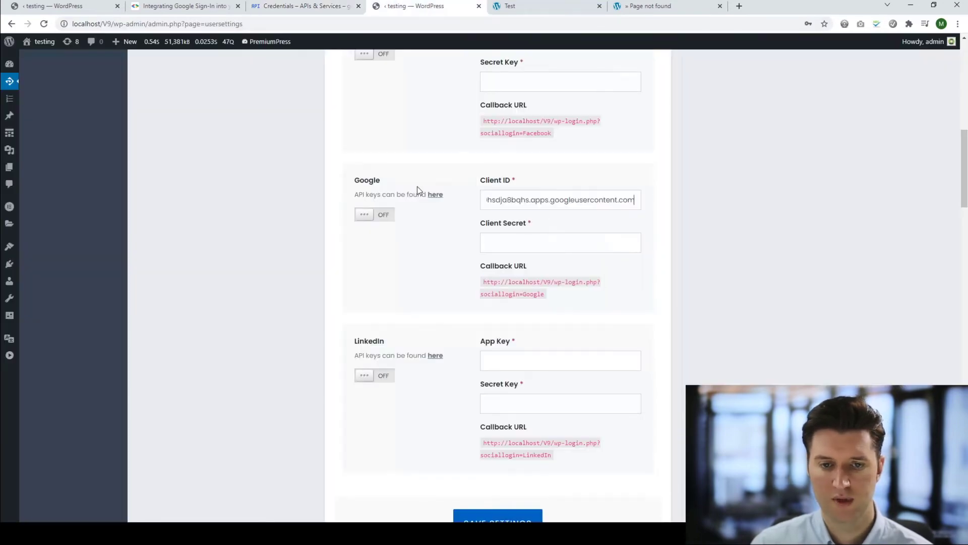
Copy the client secret into the Google Client Secret field and switch Google login on.
left_click(331, 6)
left_click(592, 311)
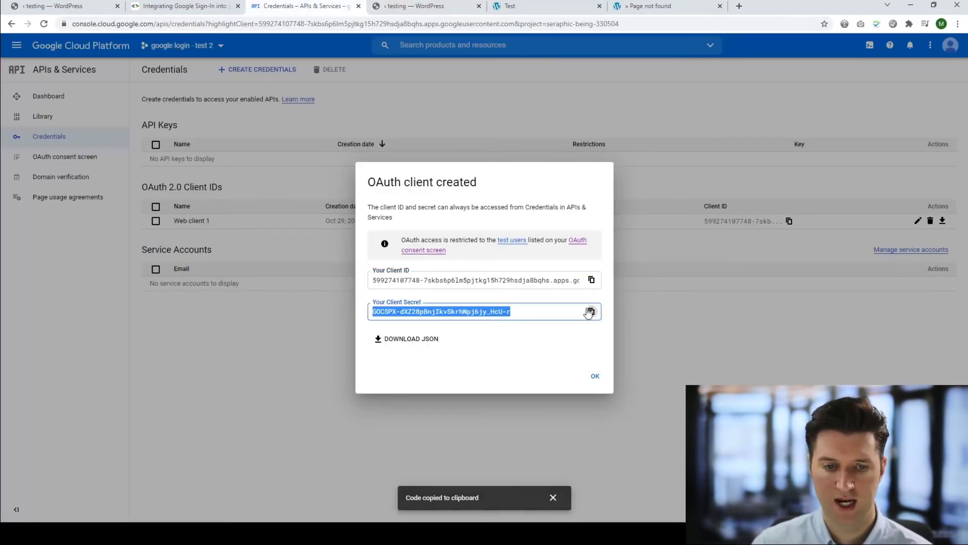
left_click(406, 6)
left_click(547, 241)
key("ctrl+v")
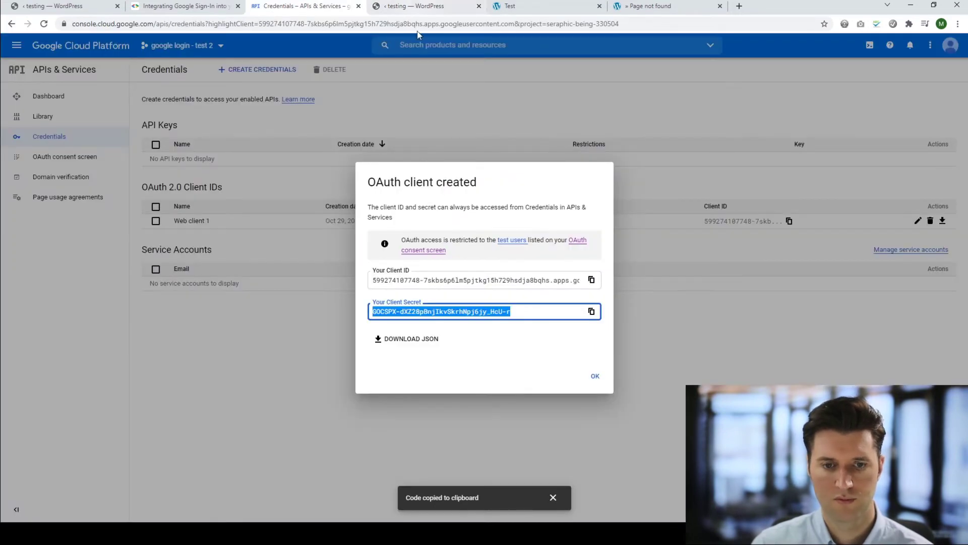
left_click(417, 8)
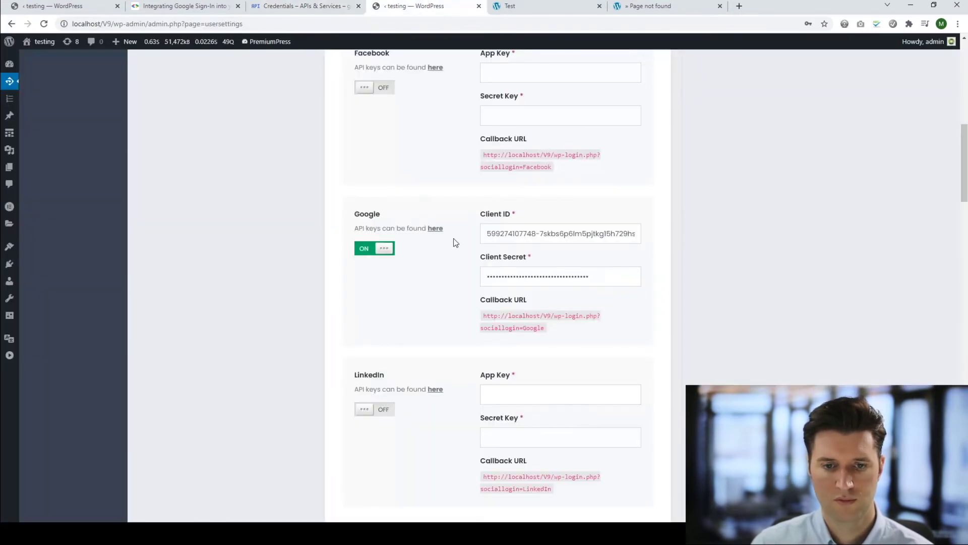
scroll(437, 244, "up", 1)
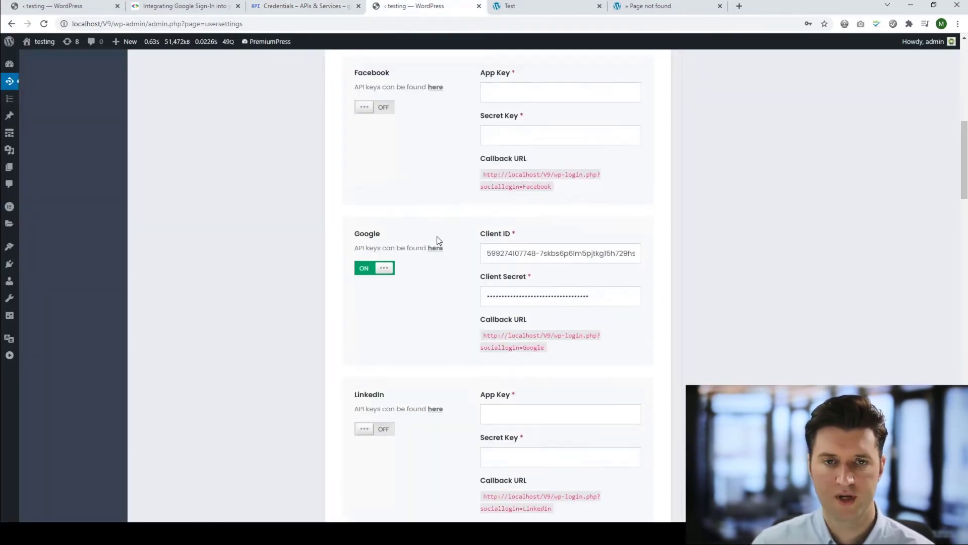
On the test tab's Member Login page, try signing in with Google.
left_click(561, 5)
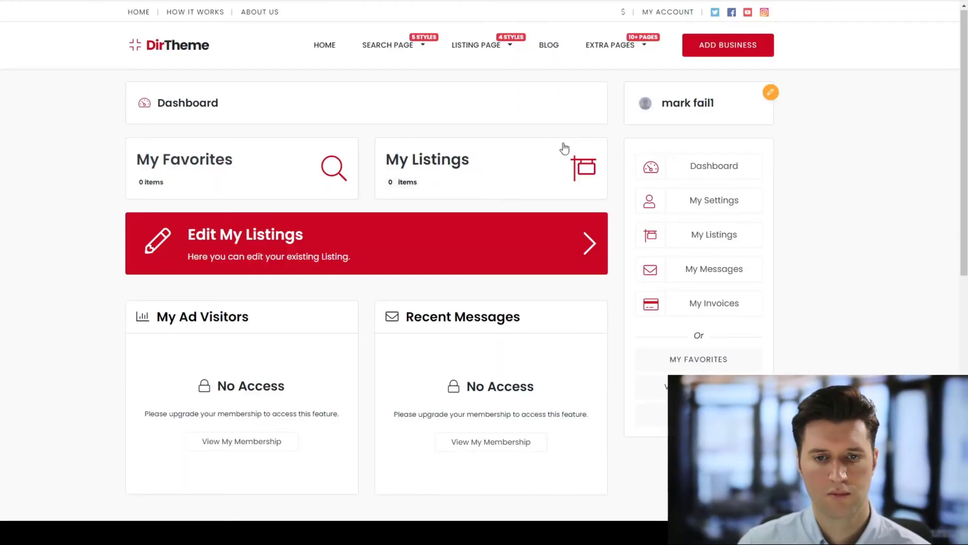
scroll(473, 321, "down", 2)
scroll(472, 322, "up", 2)
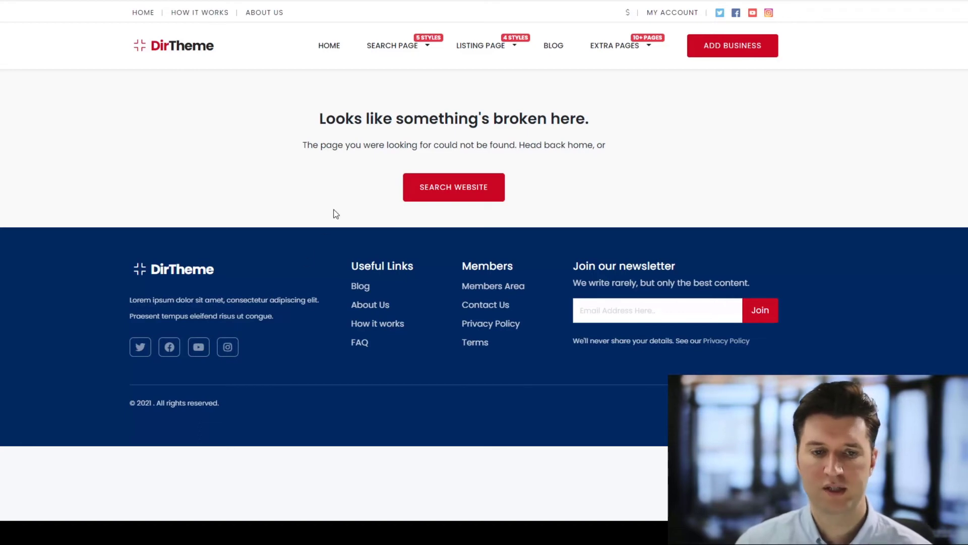
Highlight the 'Looks like something's broken here' error heading, then deselect it.
left_click_drag(584, 112, 324, 119)
left_click(355, 118)
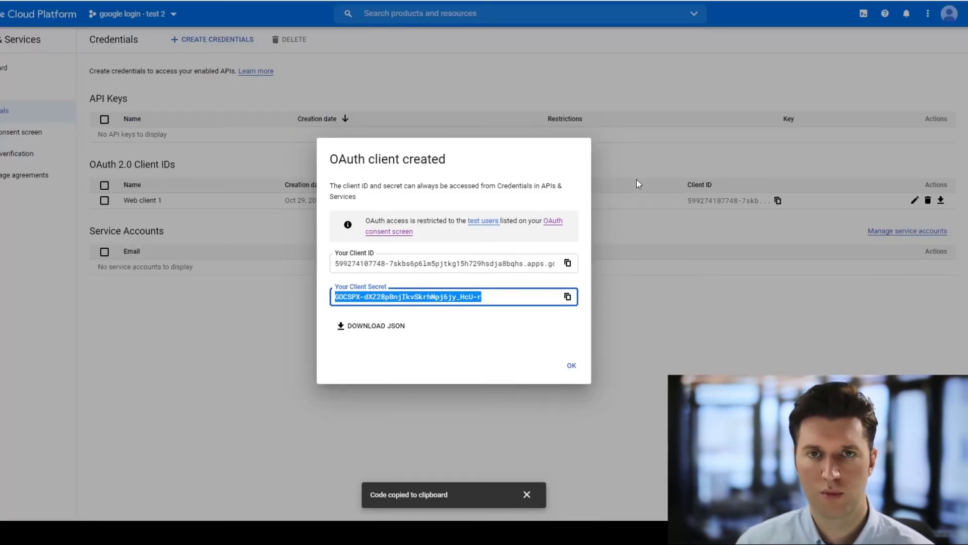
Dismiss the OAuth client created dialog with OK.
left_click(637, 179)
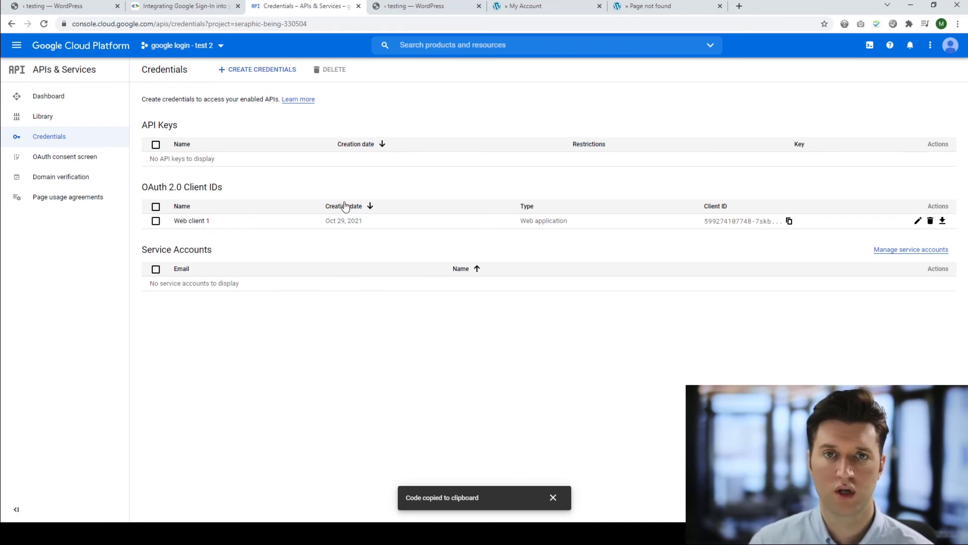
Go from the APIs & Services dashboard to the project's Billing page through the navigation menu.
left_click(56, 100)
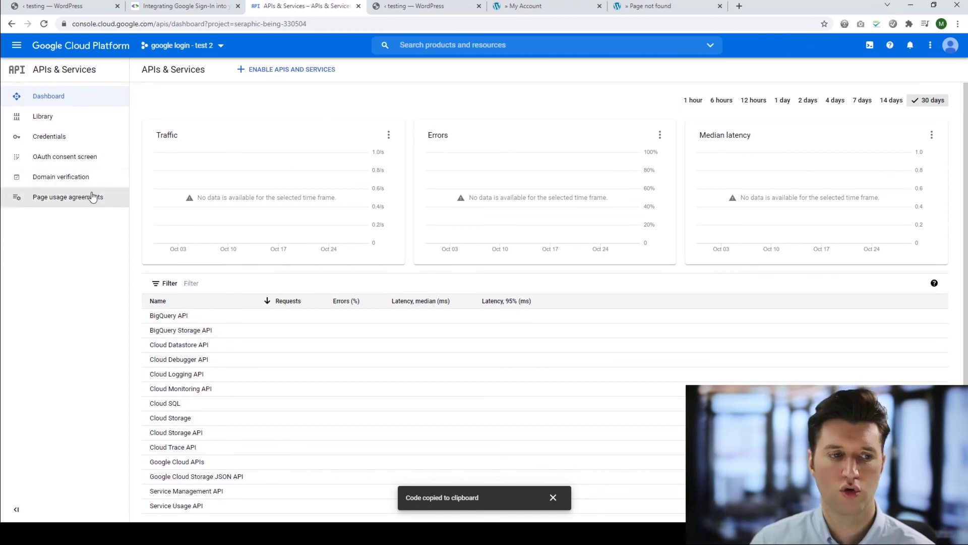
left_click(18, 50)
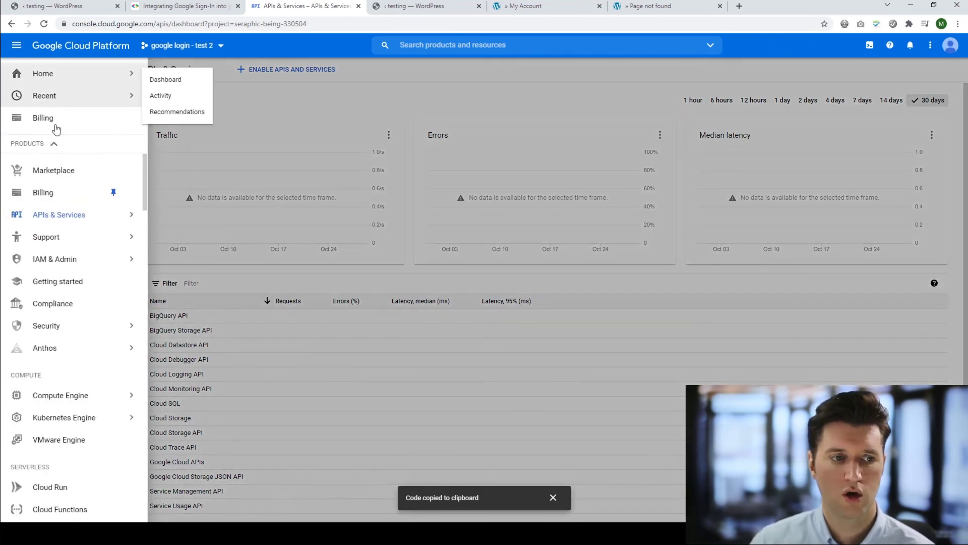
left_click(51, 198)
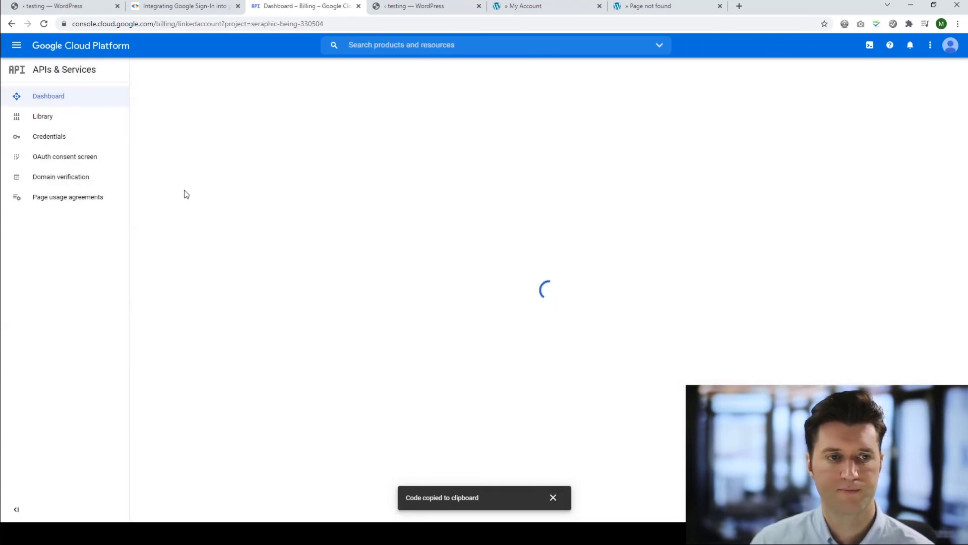